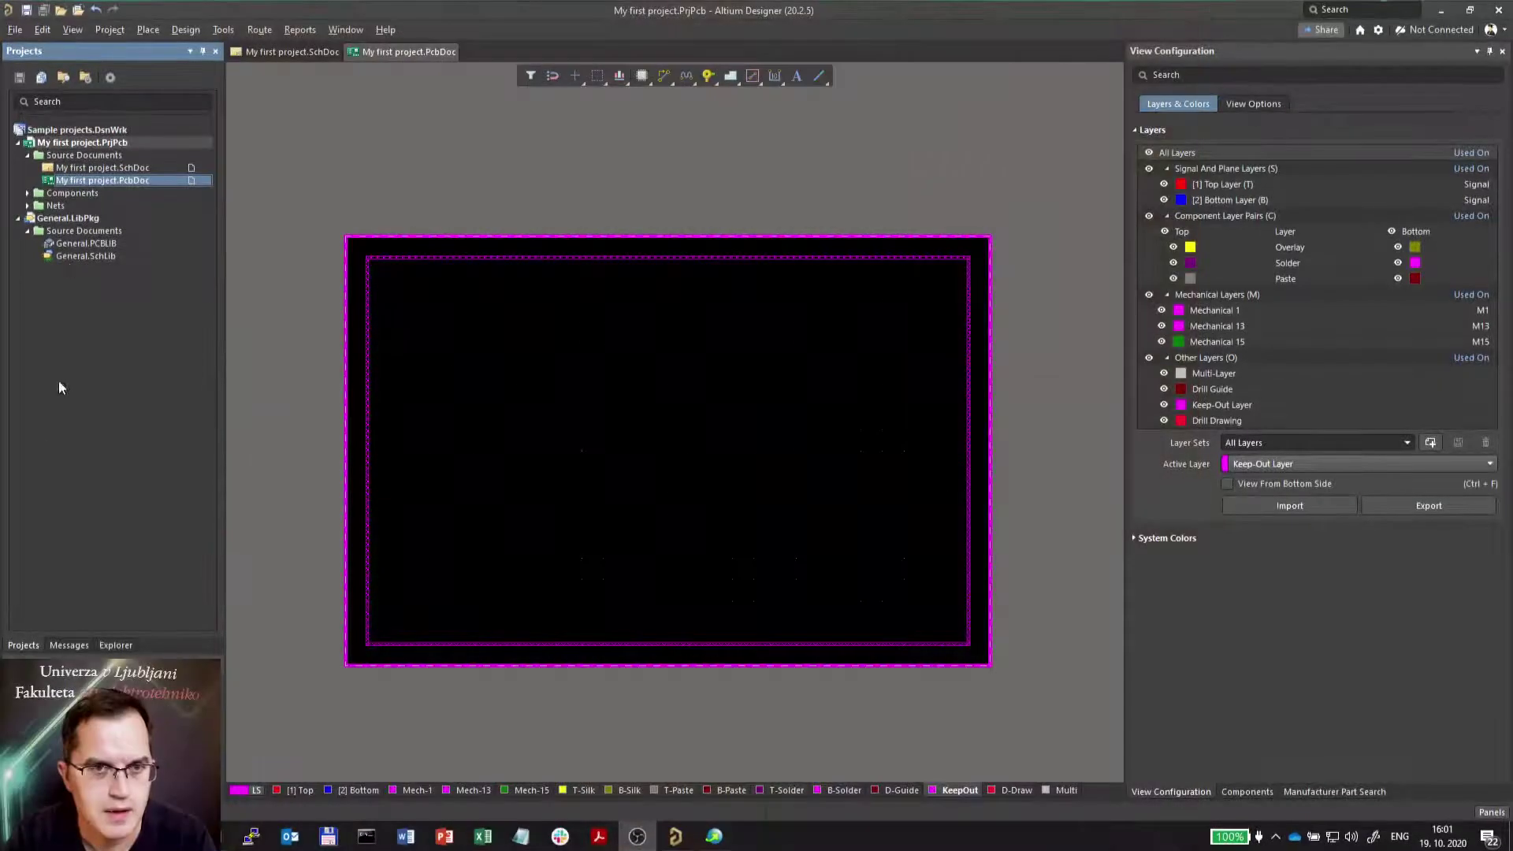
# - Start importing changes from My first project.PrjPcb into the PCB document and review the proposed additions in the change order
pyautogui.click(97, 168)
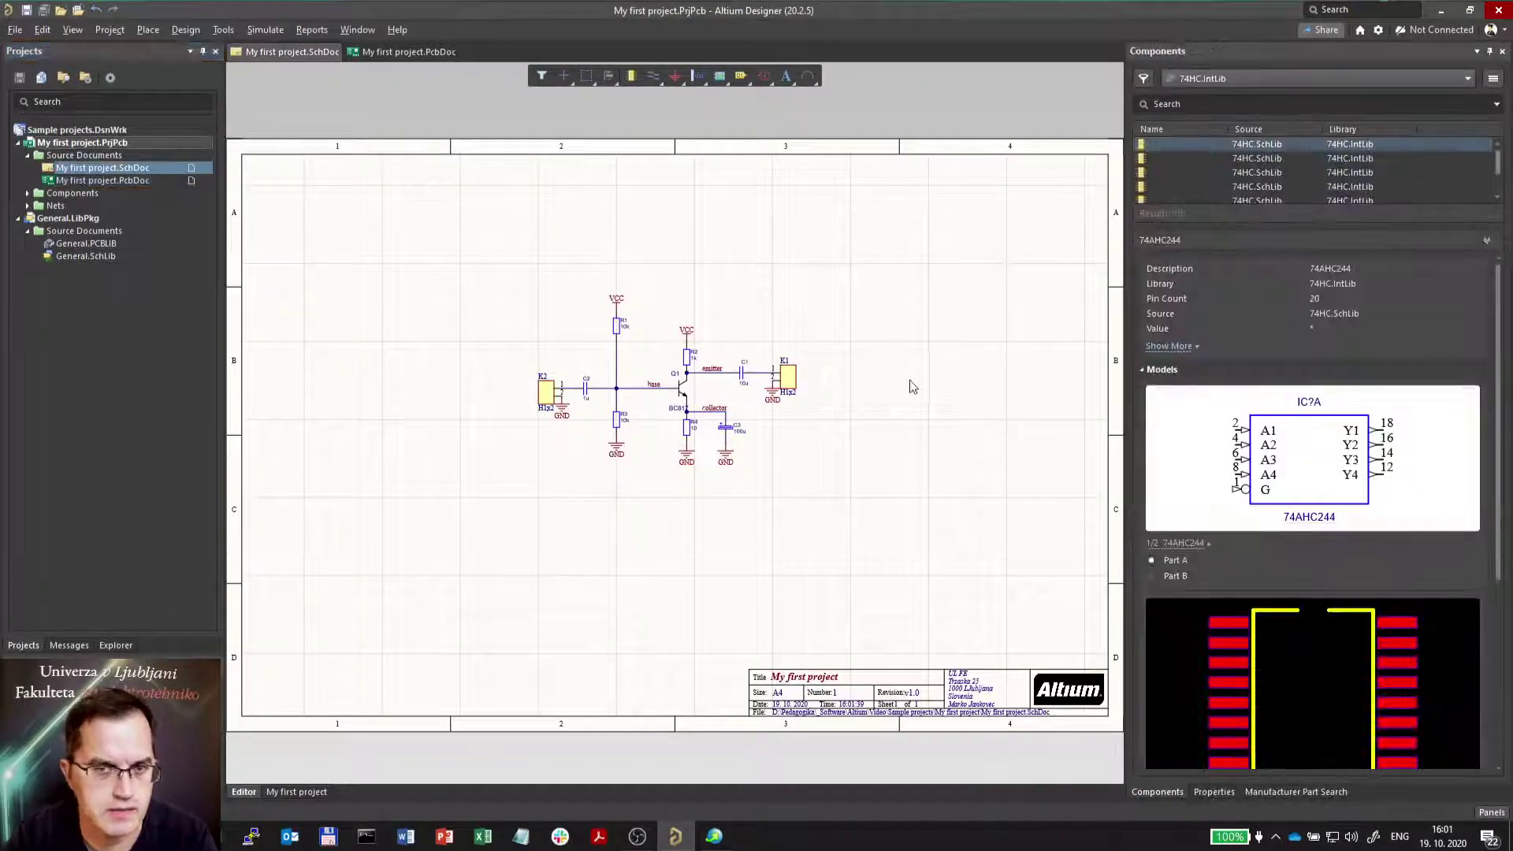
pyautogui.click(132, 181)
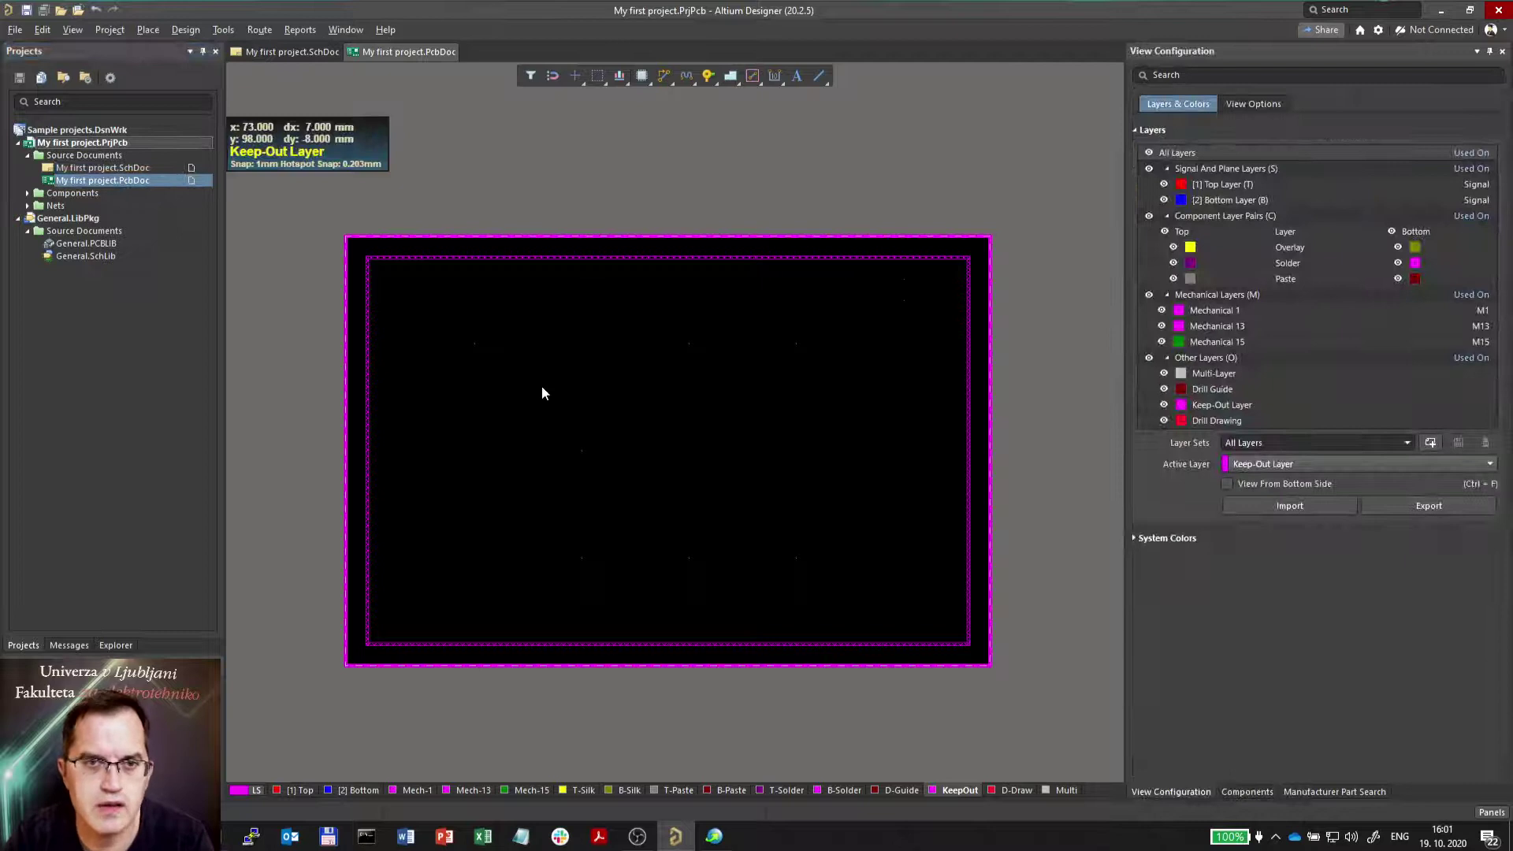
pyautogui.click(184, 30)
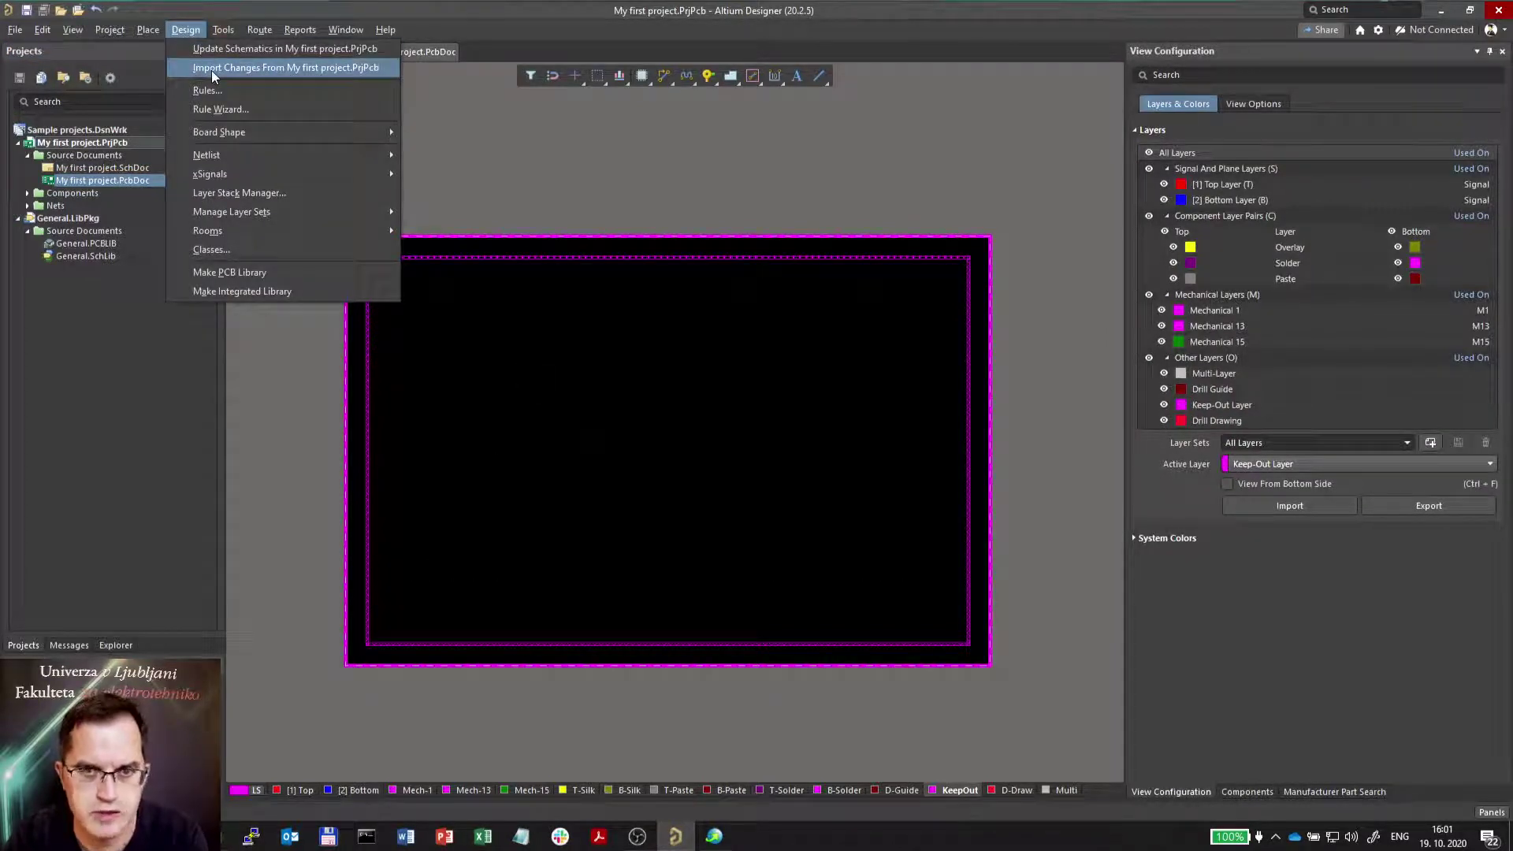
pyautogui.click(212, 69)
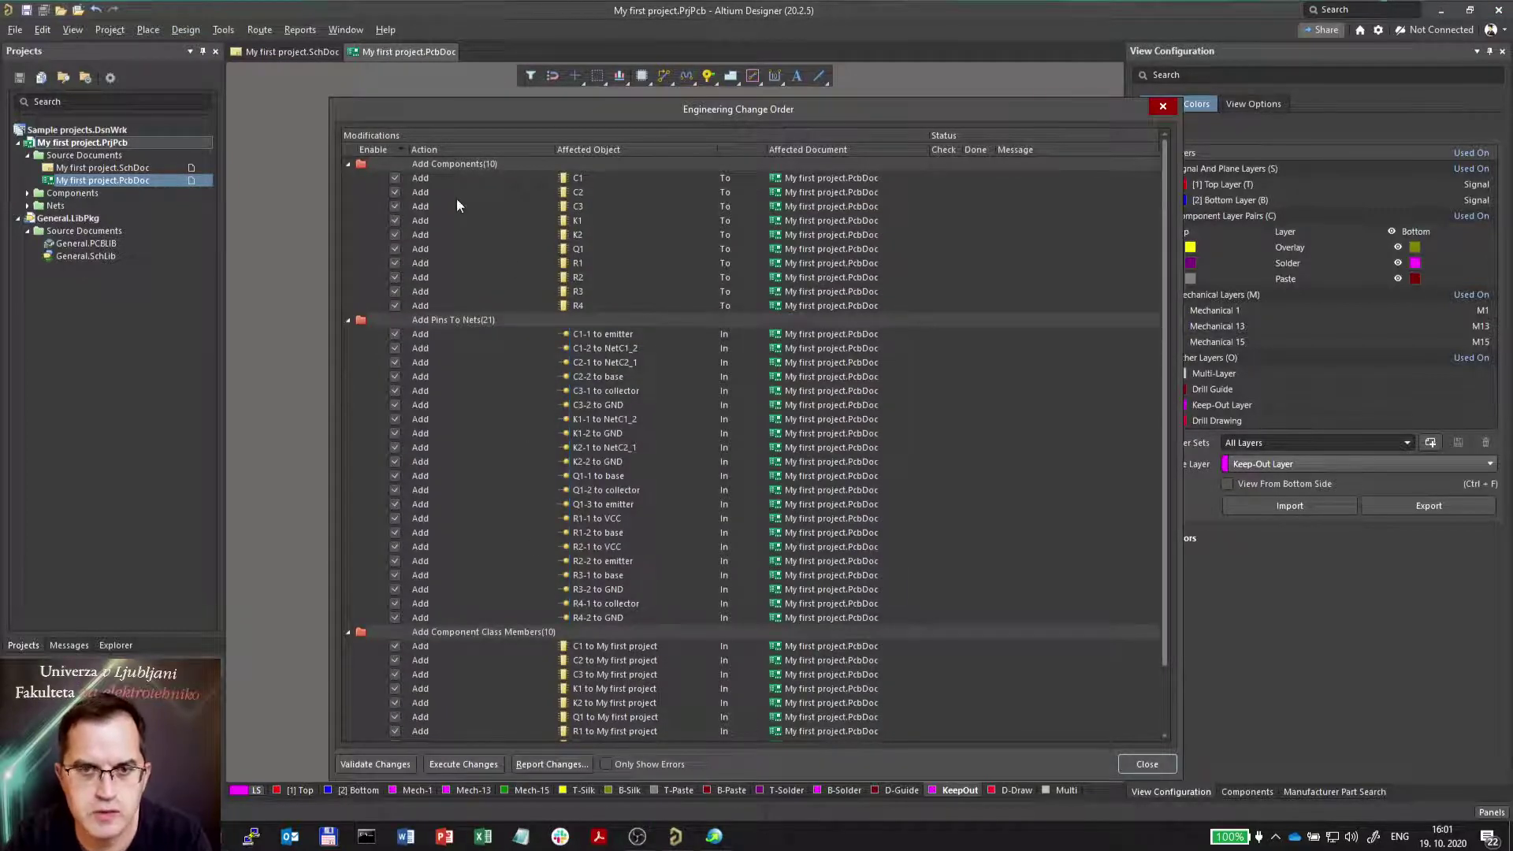
pyautogui.moveTo(660, 108); pyautogui.dragTo(646, 57)
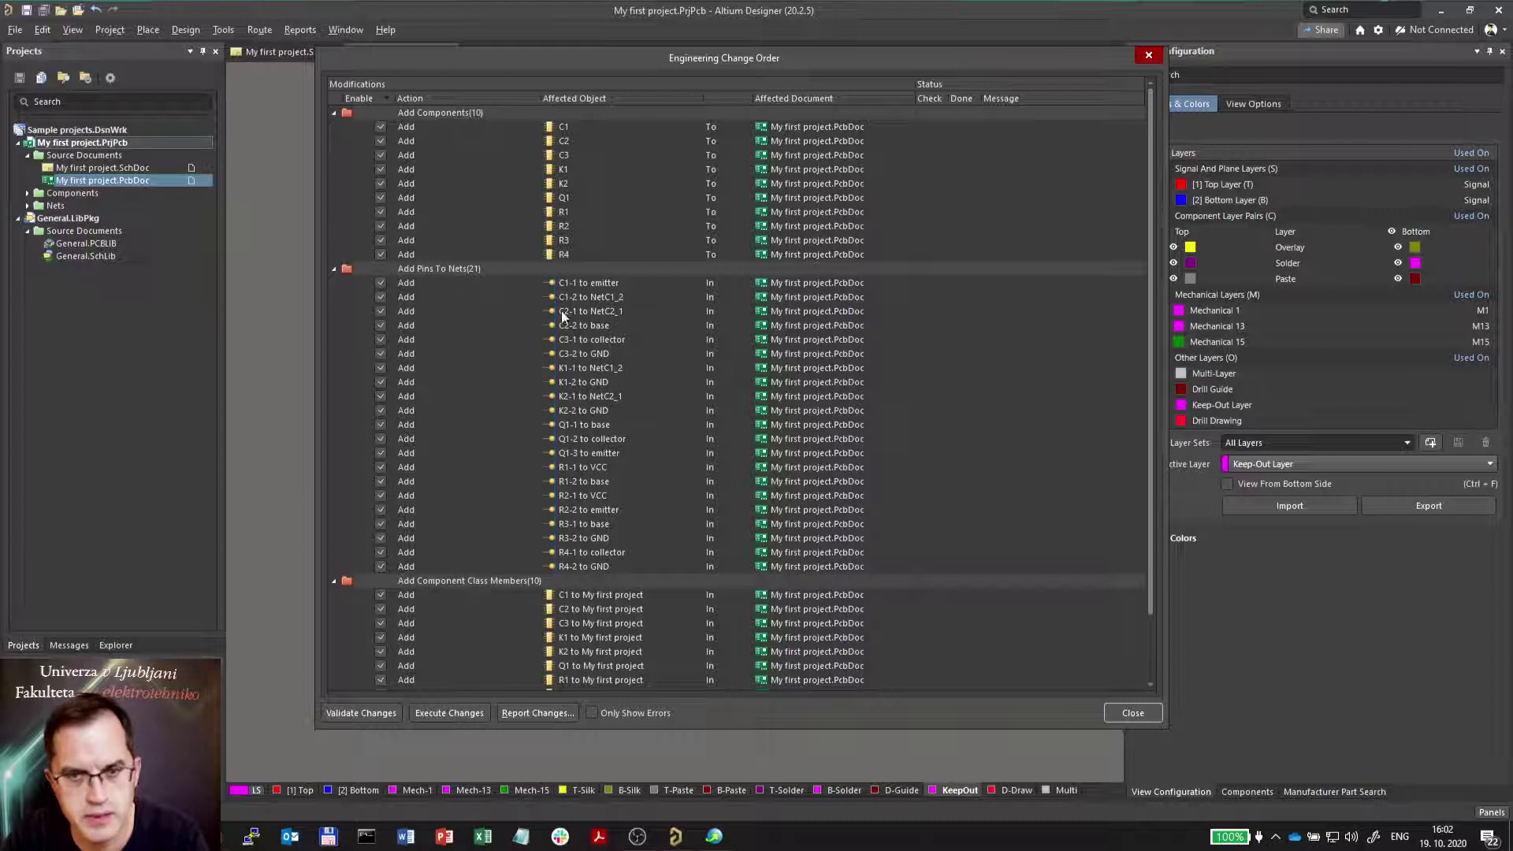
pyautogui.scroll(-2, 549, 501)
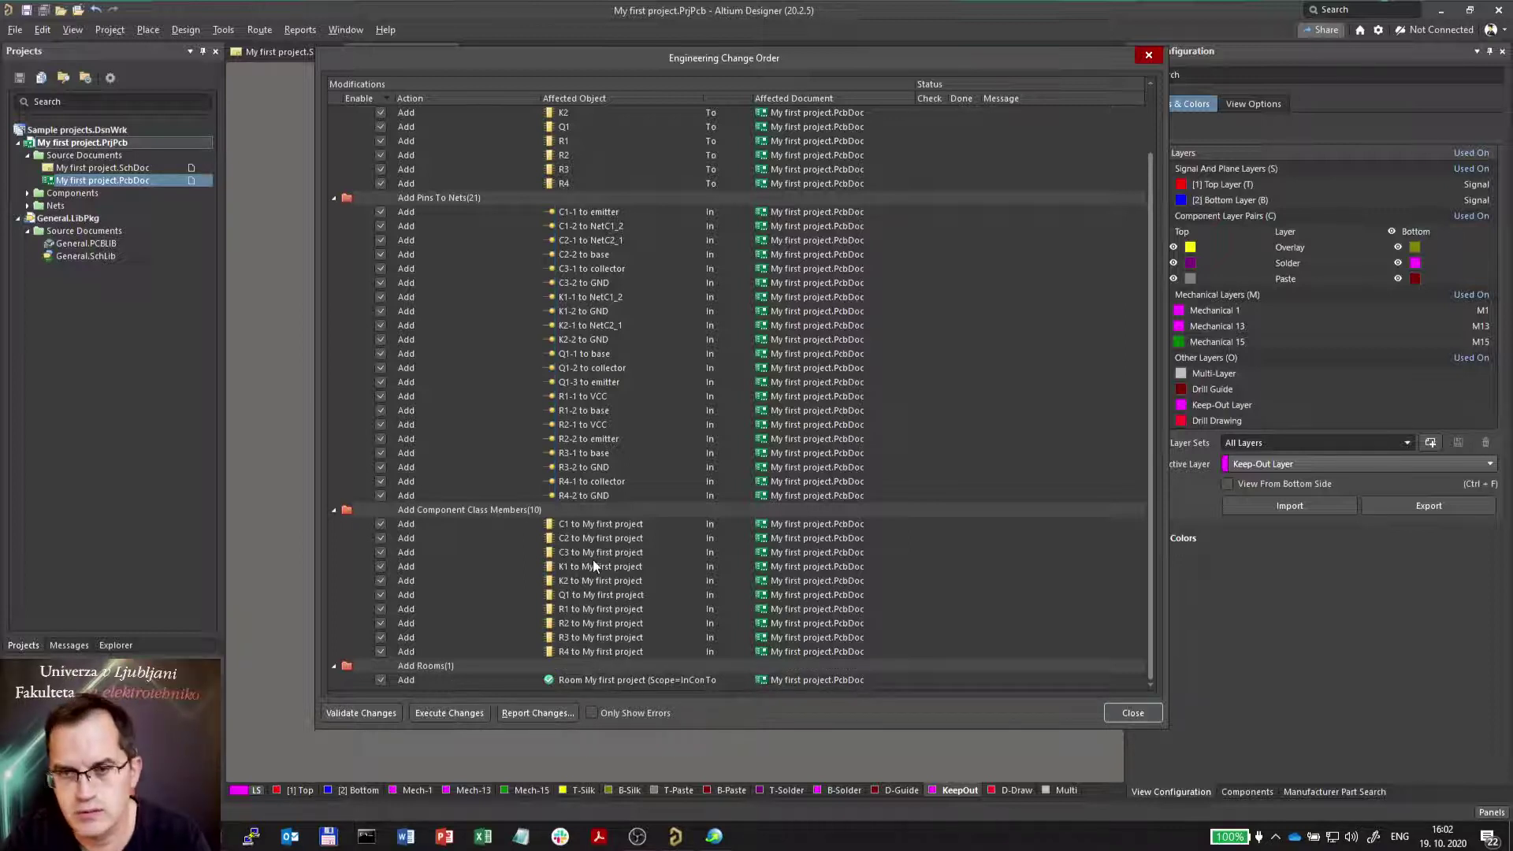
pyautogui.scroll(2, 593, 561)
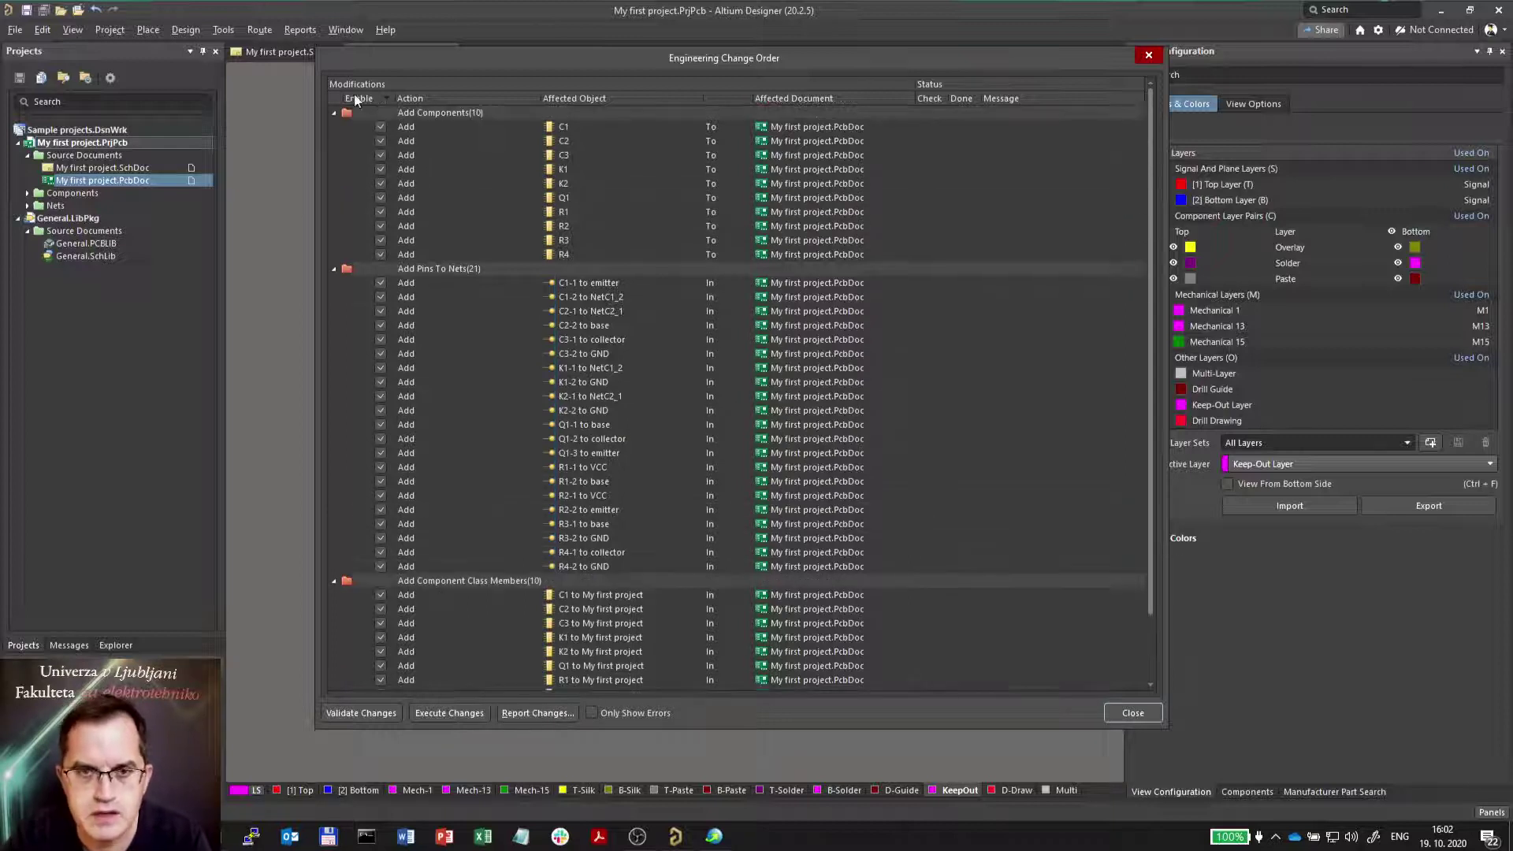
# - Validate and execute all changes in the engineering change order, review their status and close the dialog
pyautogui.click(353, 713)
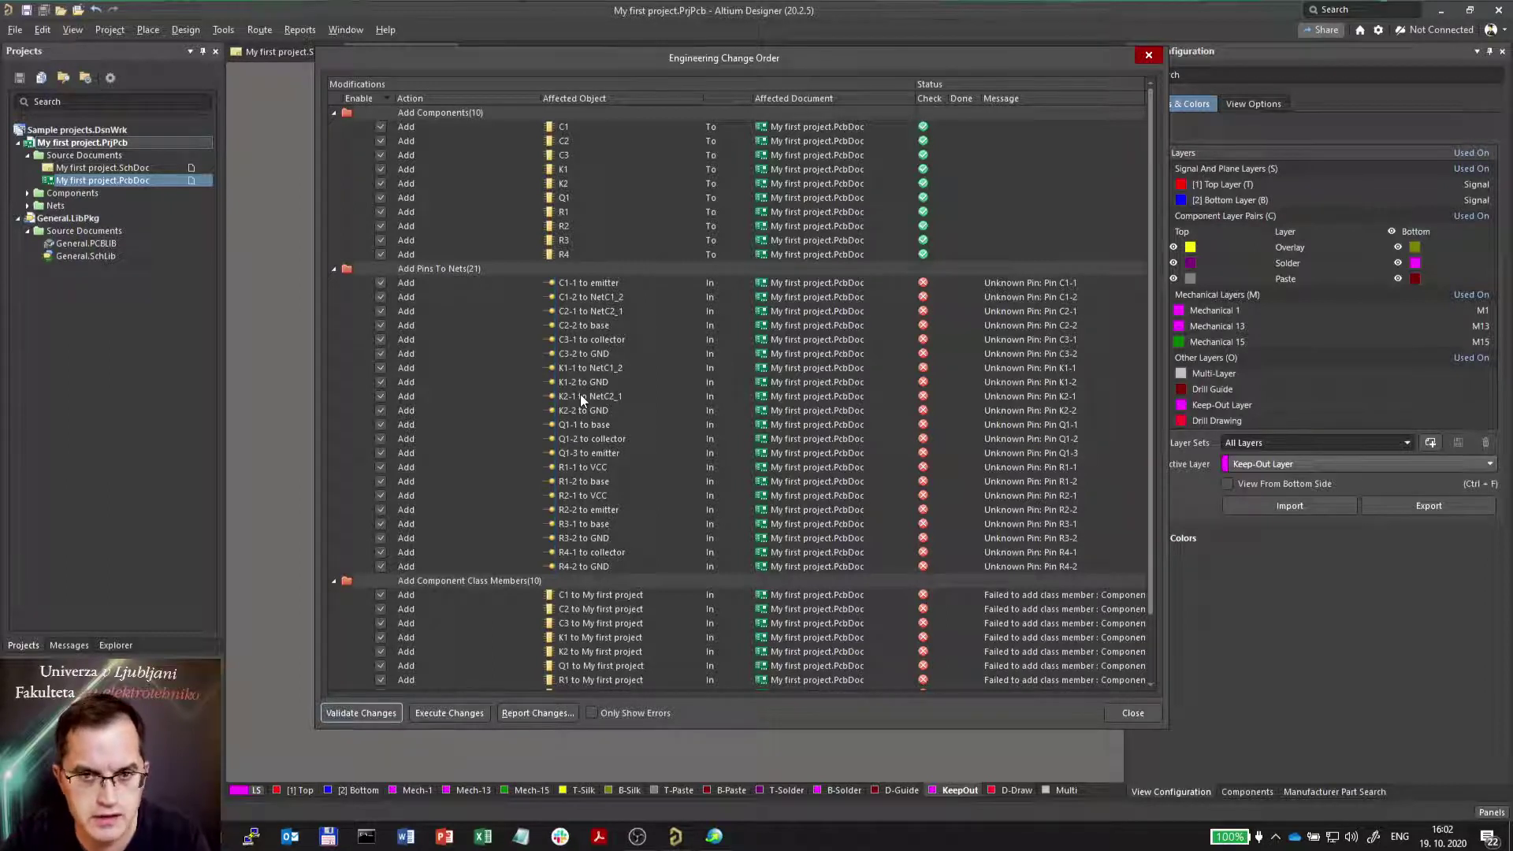
pyautogui.click(449, 713)
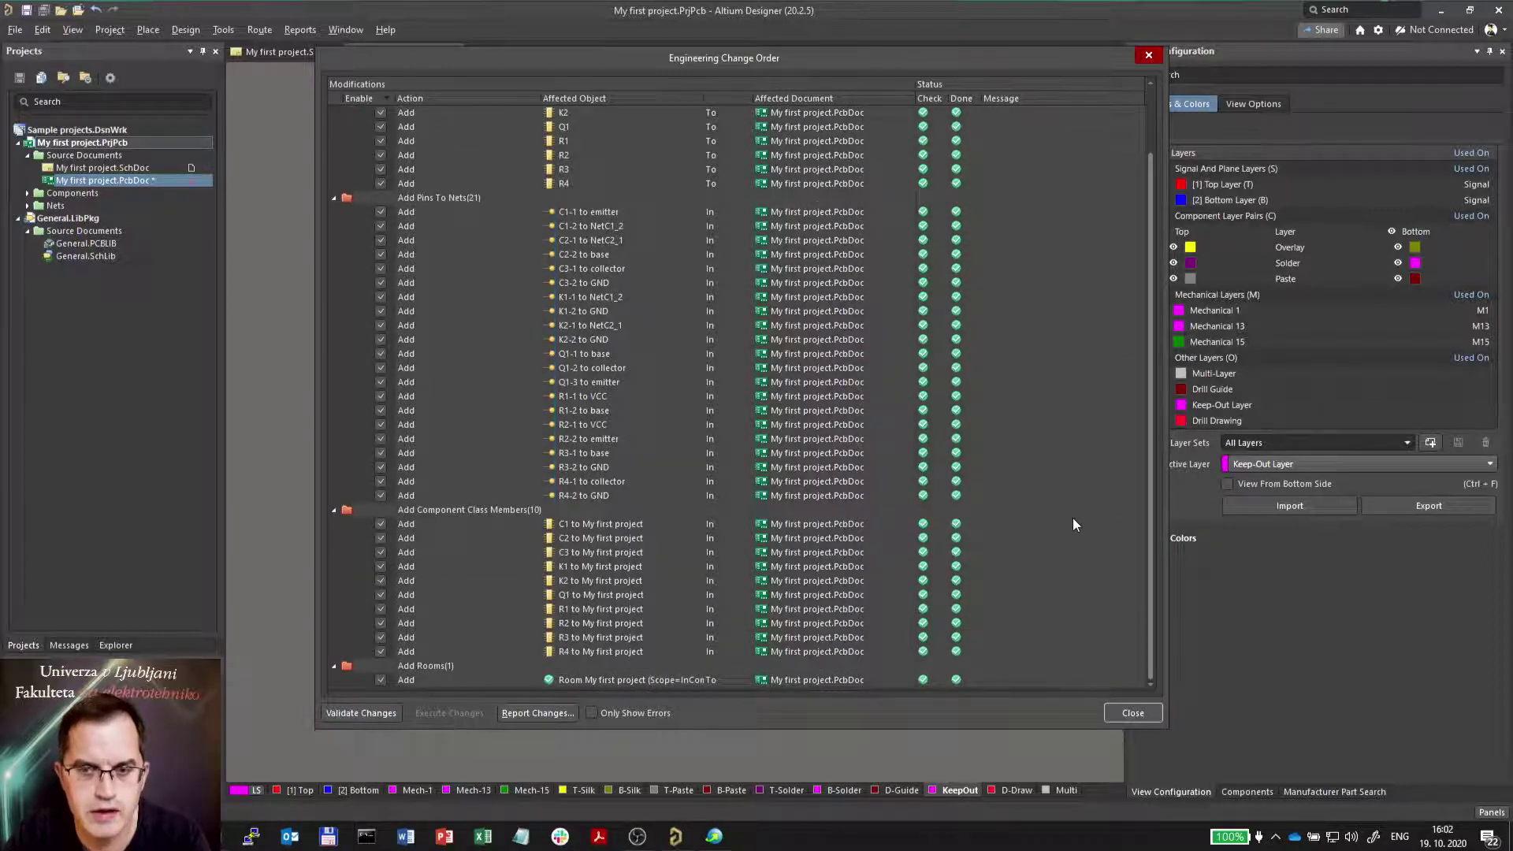
pyautogui.scroll(2, 1072, 517)
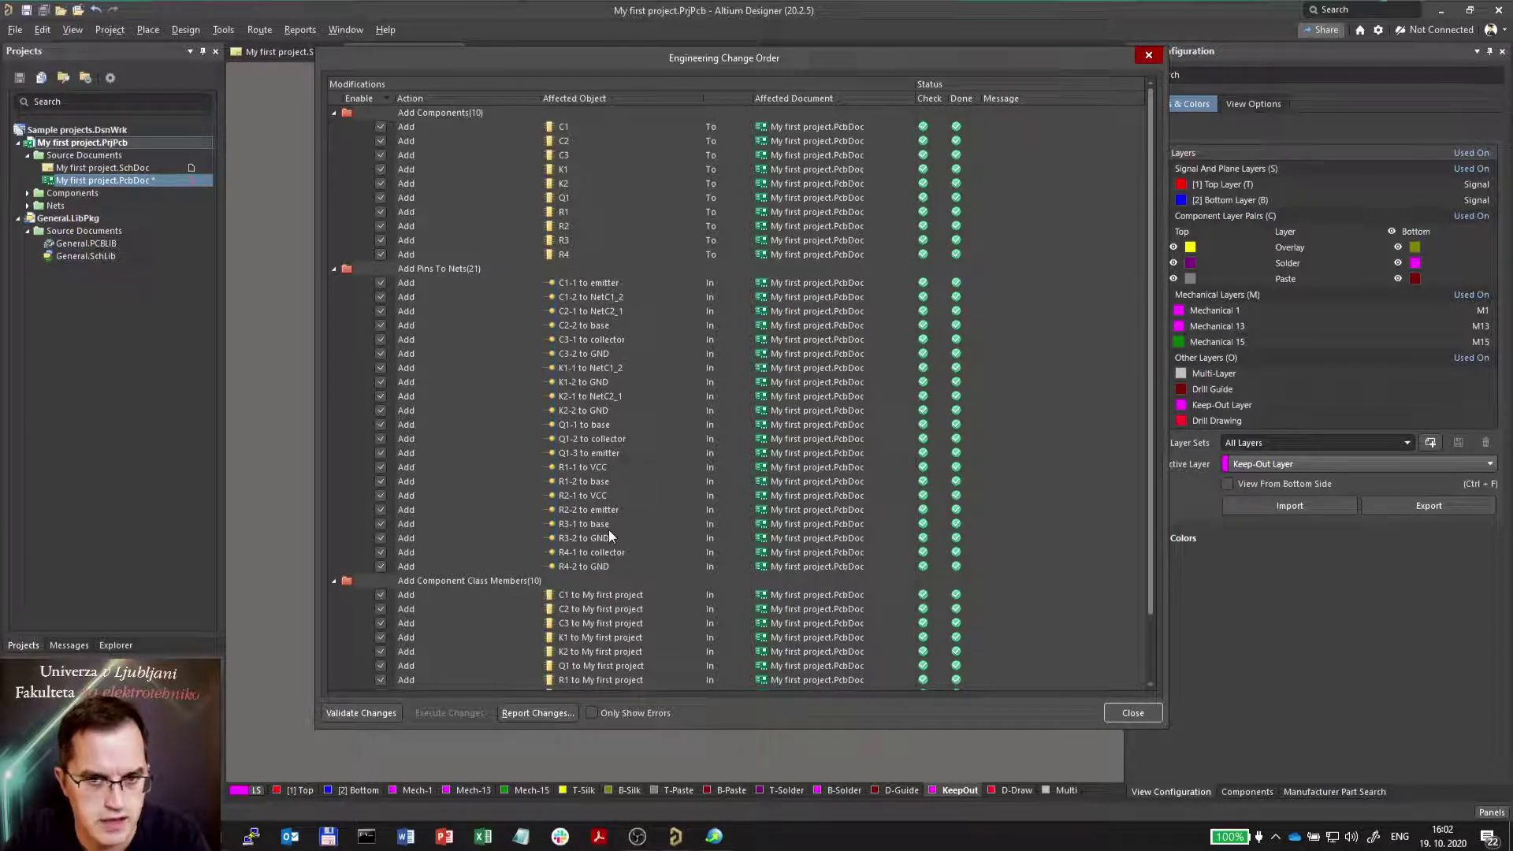
pyautogui.scroll(-2, 620, 584)
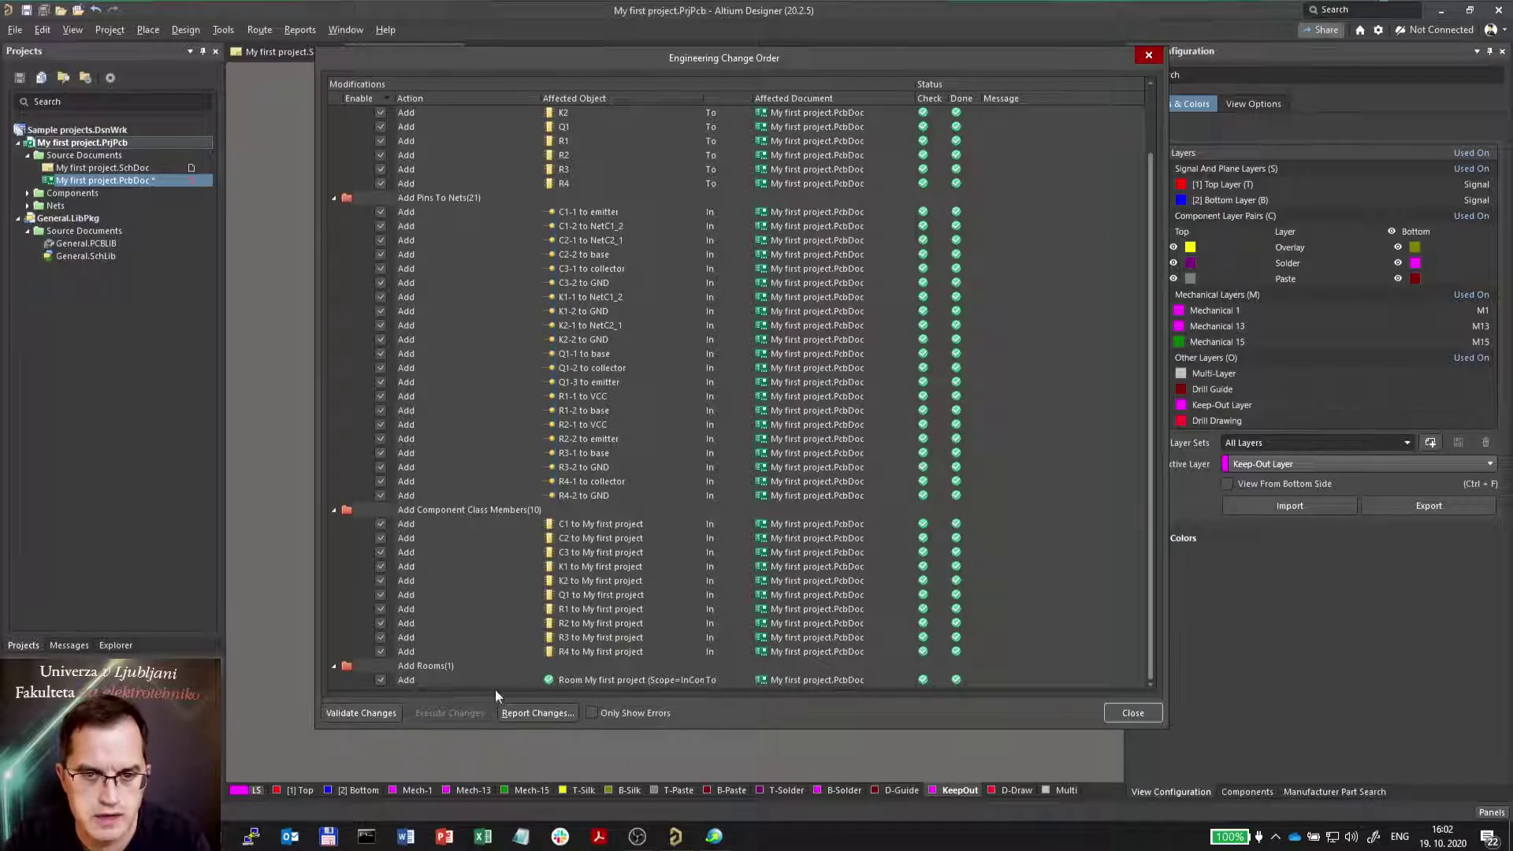
pyautogui.click(1132, 712)
# - Move the My first project room with all its components to a spot above and to the right of the board
pyautogui.scroll(-1, 438, 613)
pyautogui.keyDown('ctrl'); pyautogui.scroll(-2, 408, 611); pyautogui.keyUp('ctrl')
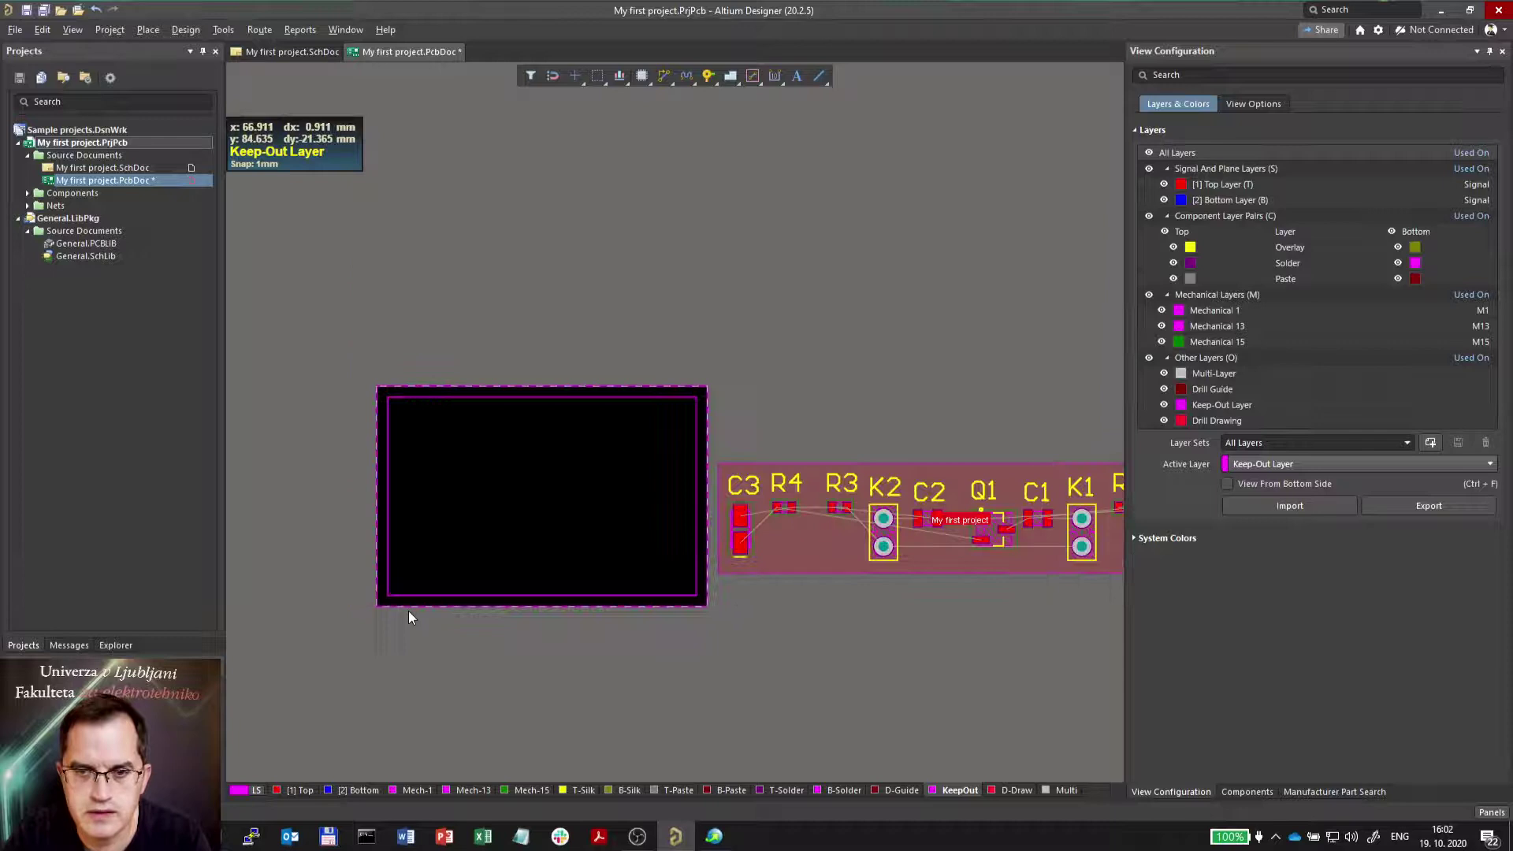
pyautogui.keyDown('ctrl'); pyautogui.scroll(-1, 408, 611); pyautogui.keyUp('ctrl')
pyautogui.keyDown('ctrl'); pyautogui.scroll(1, 730, 630); pyautogui.keyUp('ctrl')
pyautogui.click(651, 524)
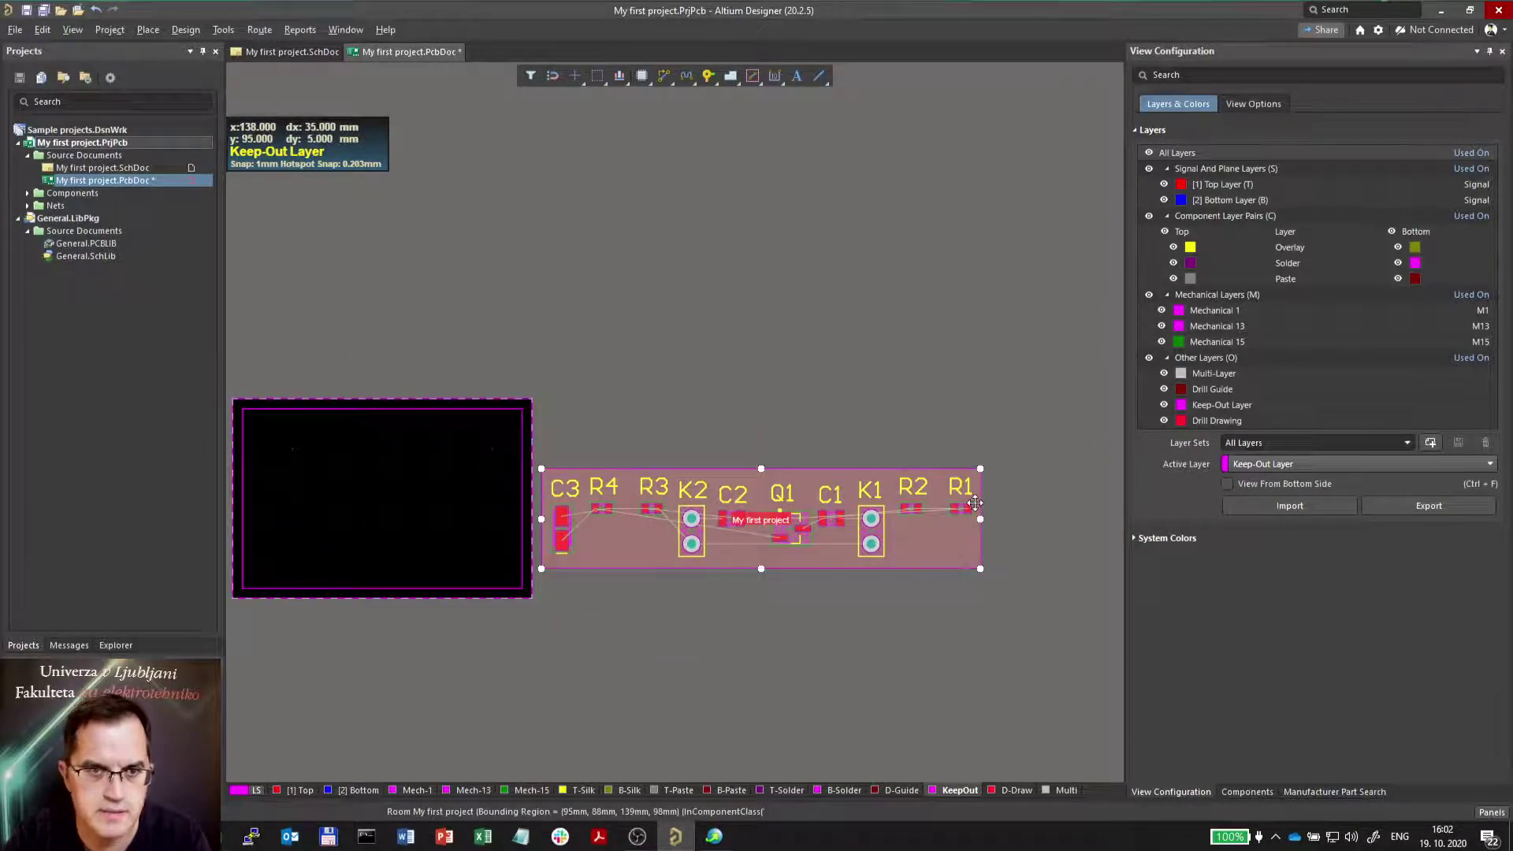
pyautogui.click(574, 702)
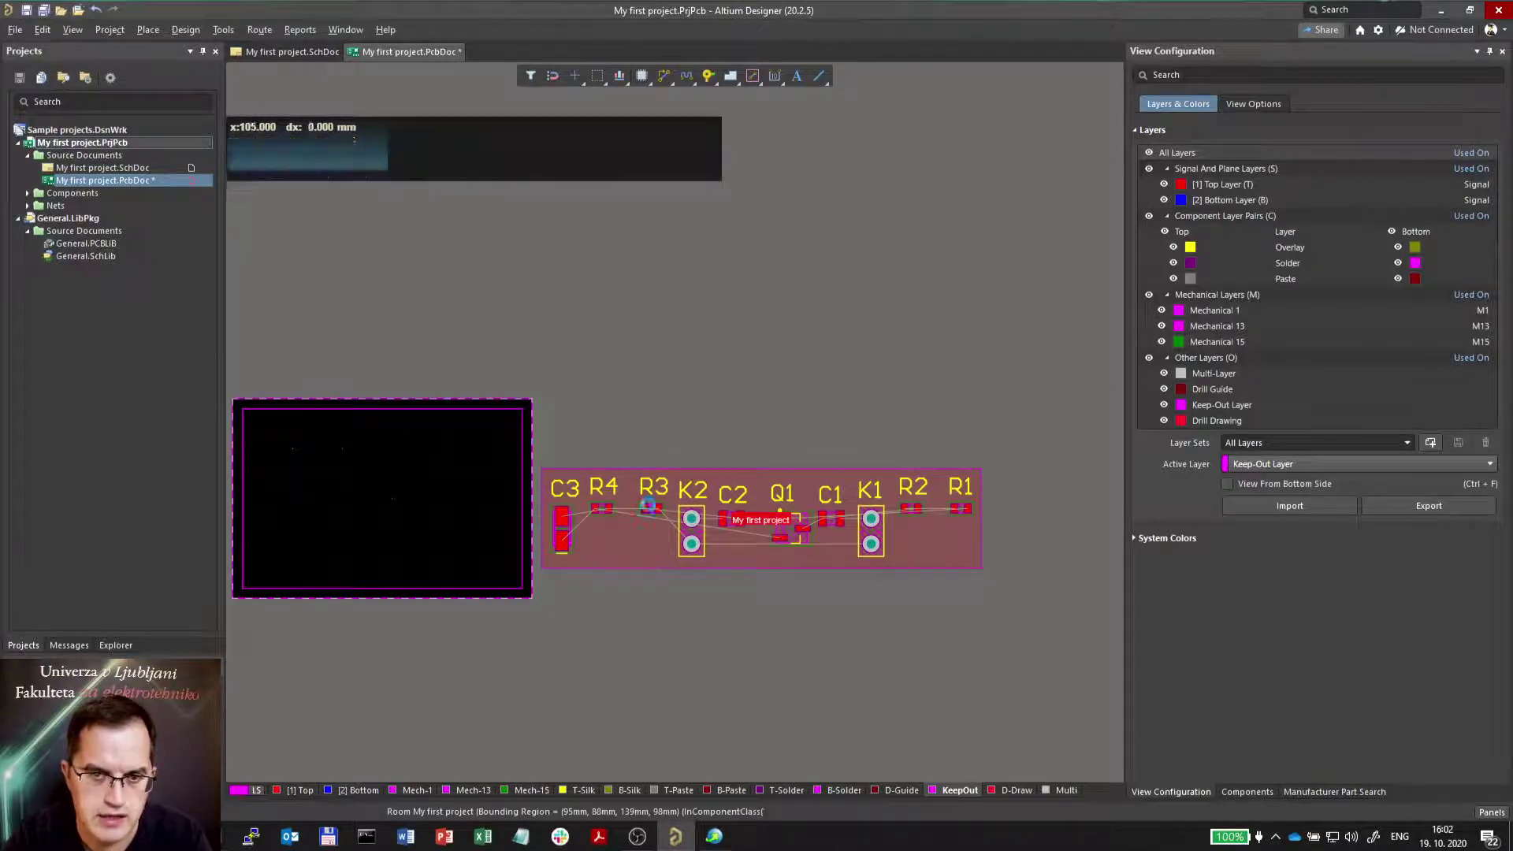
pyautogui.moveTo(649, 505); pyautogui.dragTo(713, 345)
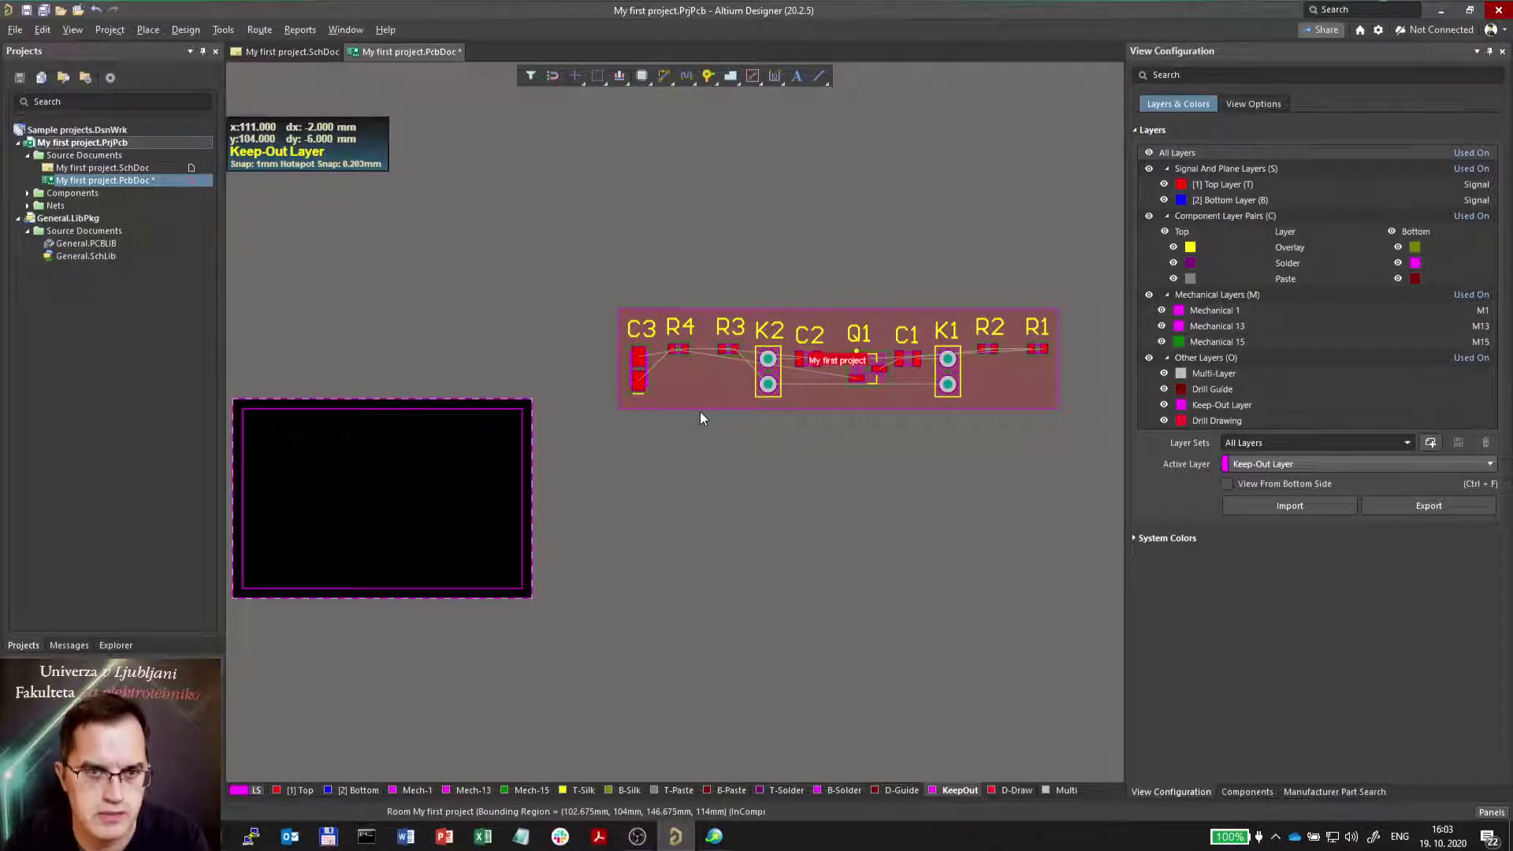
# - After a look at the schematic, move the room back beside the board and delete the room but not its components
pyautogui.click(103, 167)
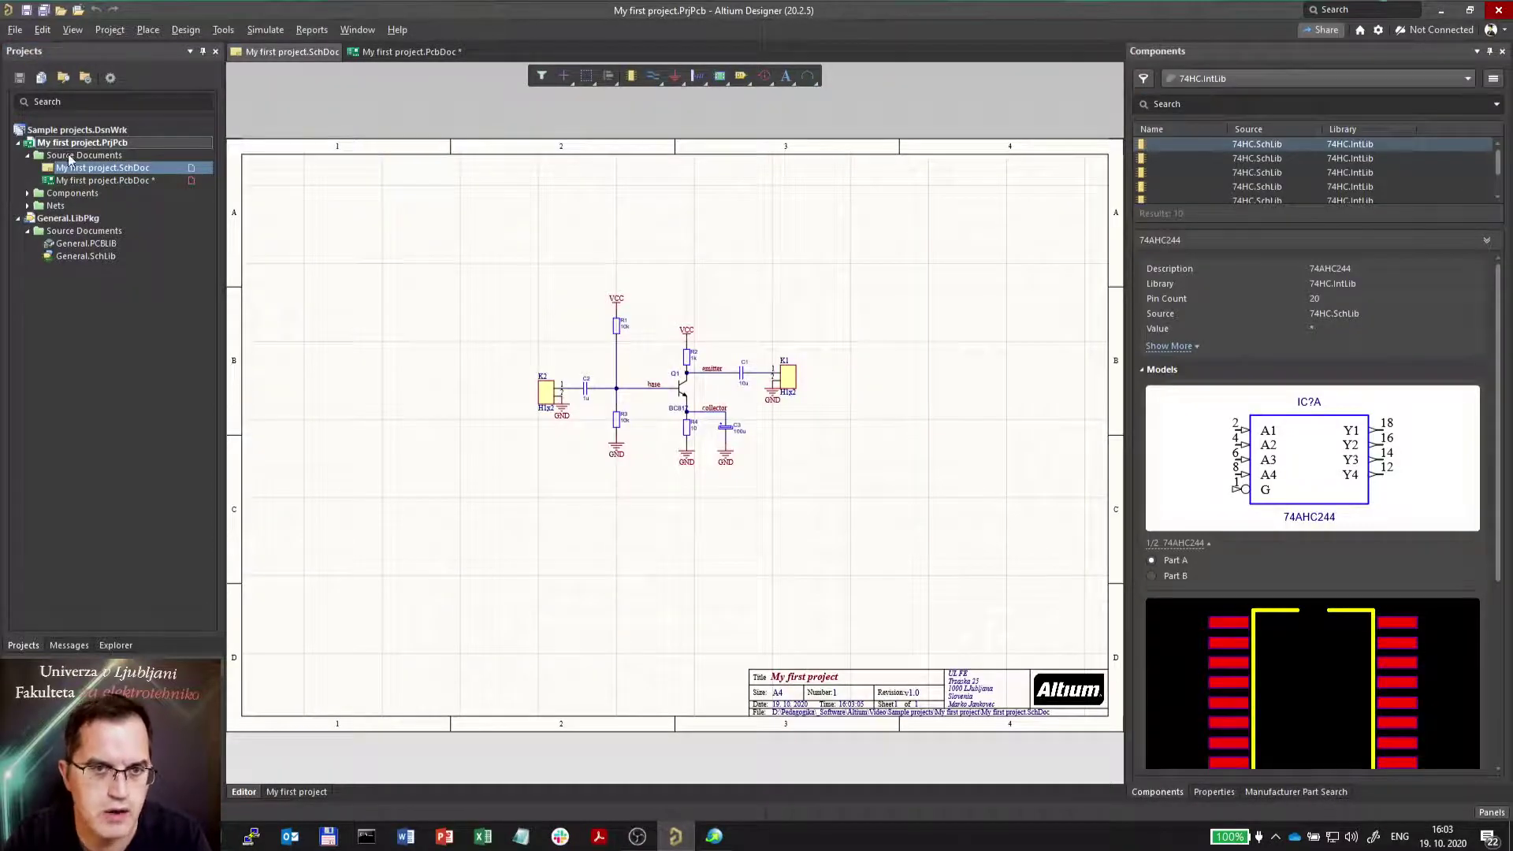
pyautogui.click(106, 181)
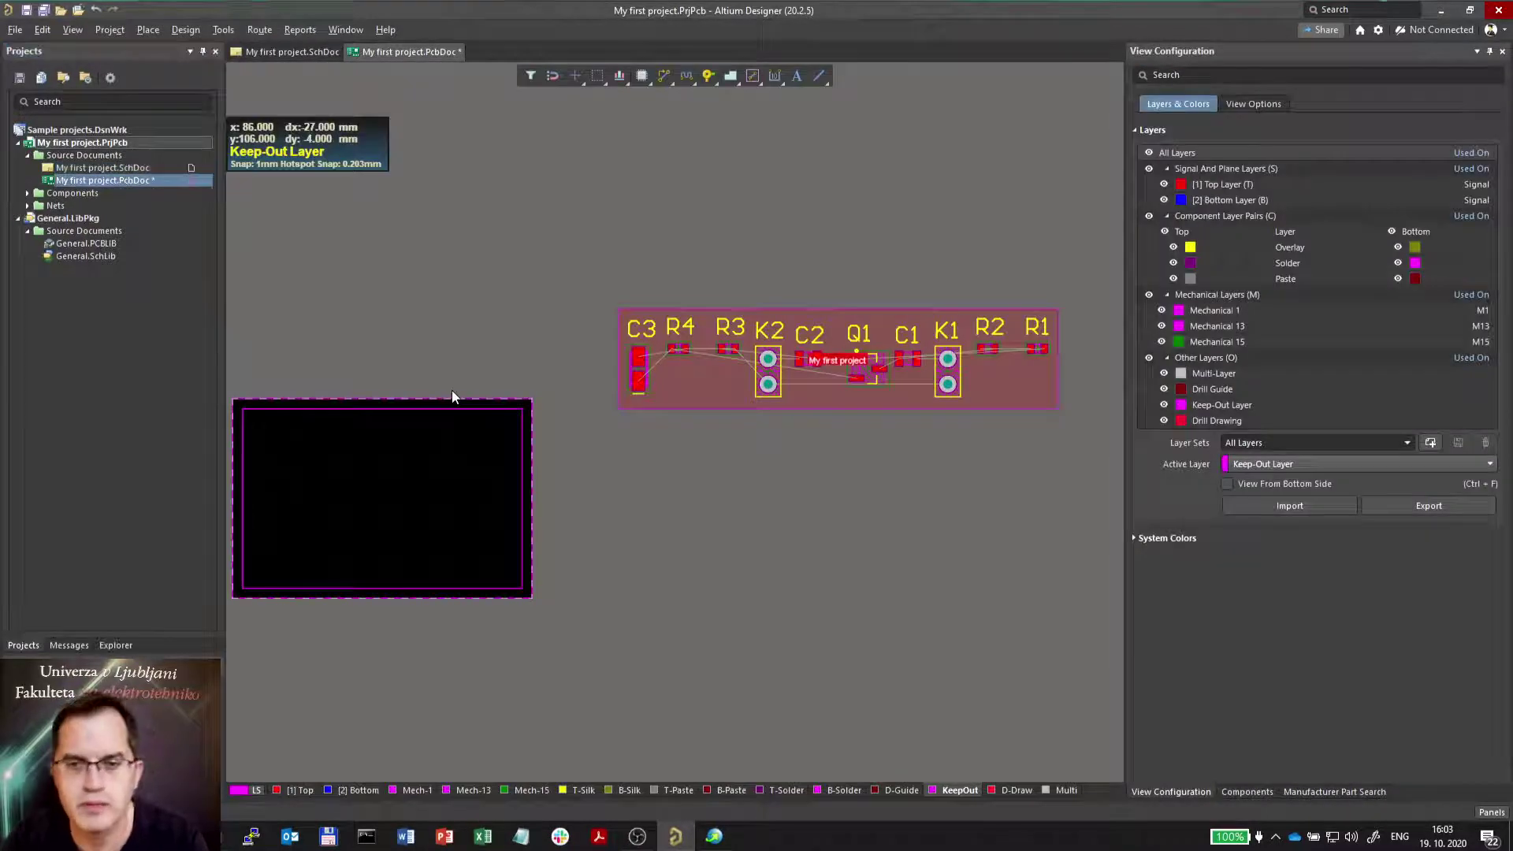
pyautogui.moveTo(639, 381); pyautogui.dragTo(592, 518)
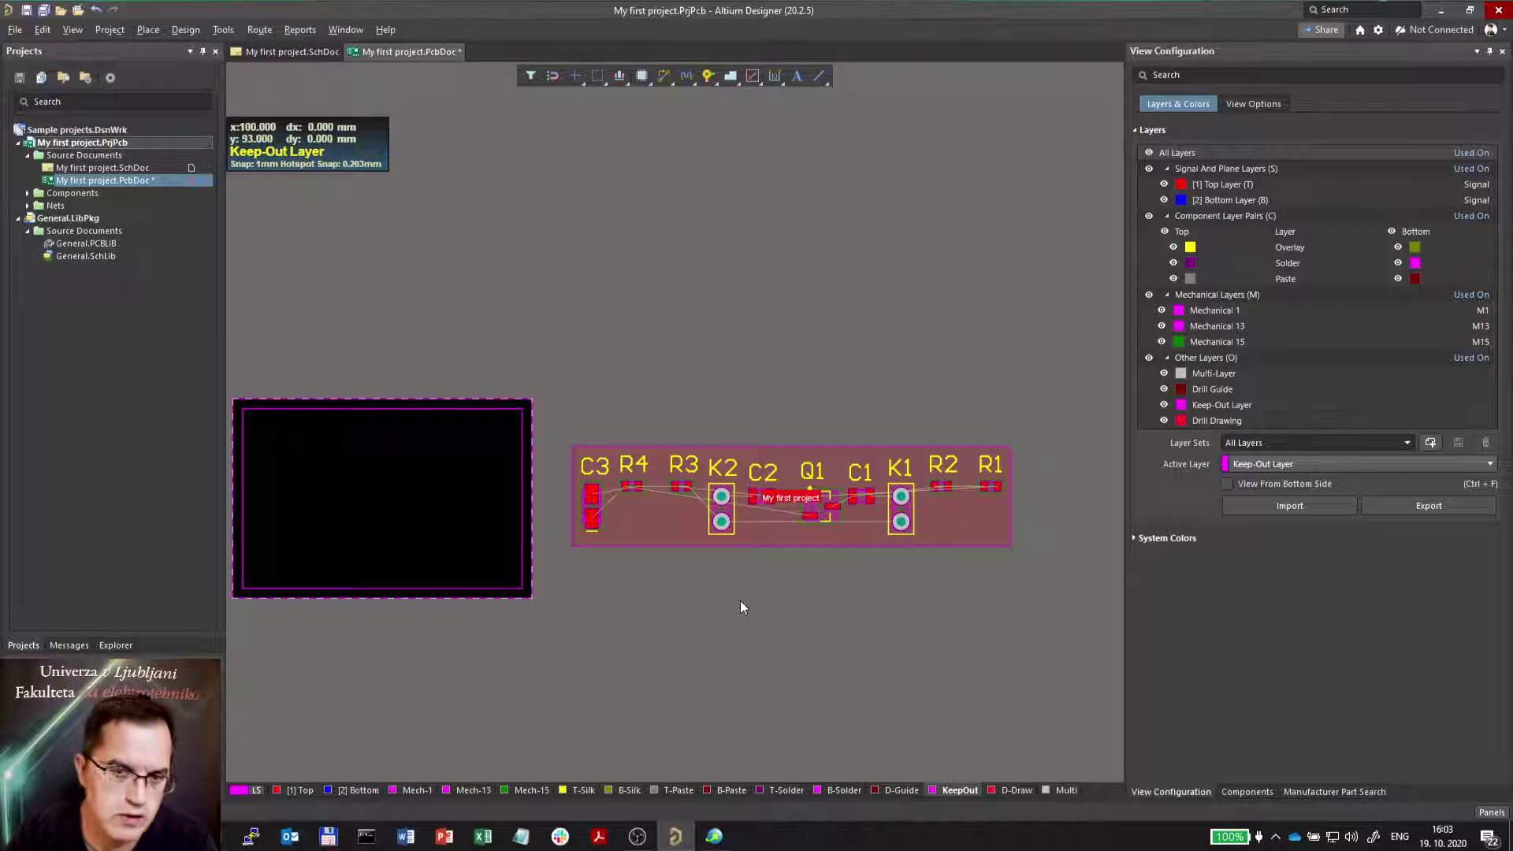
pyautogui.click(663, 532)
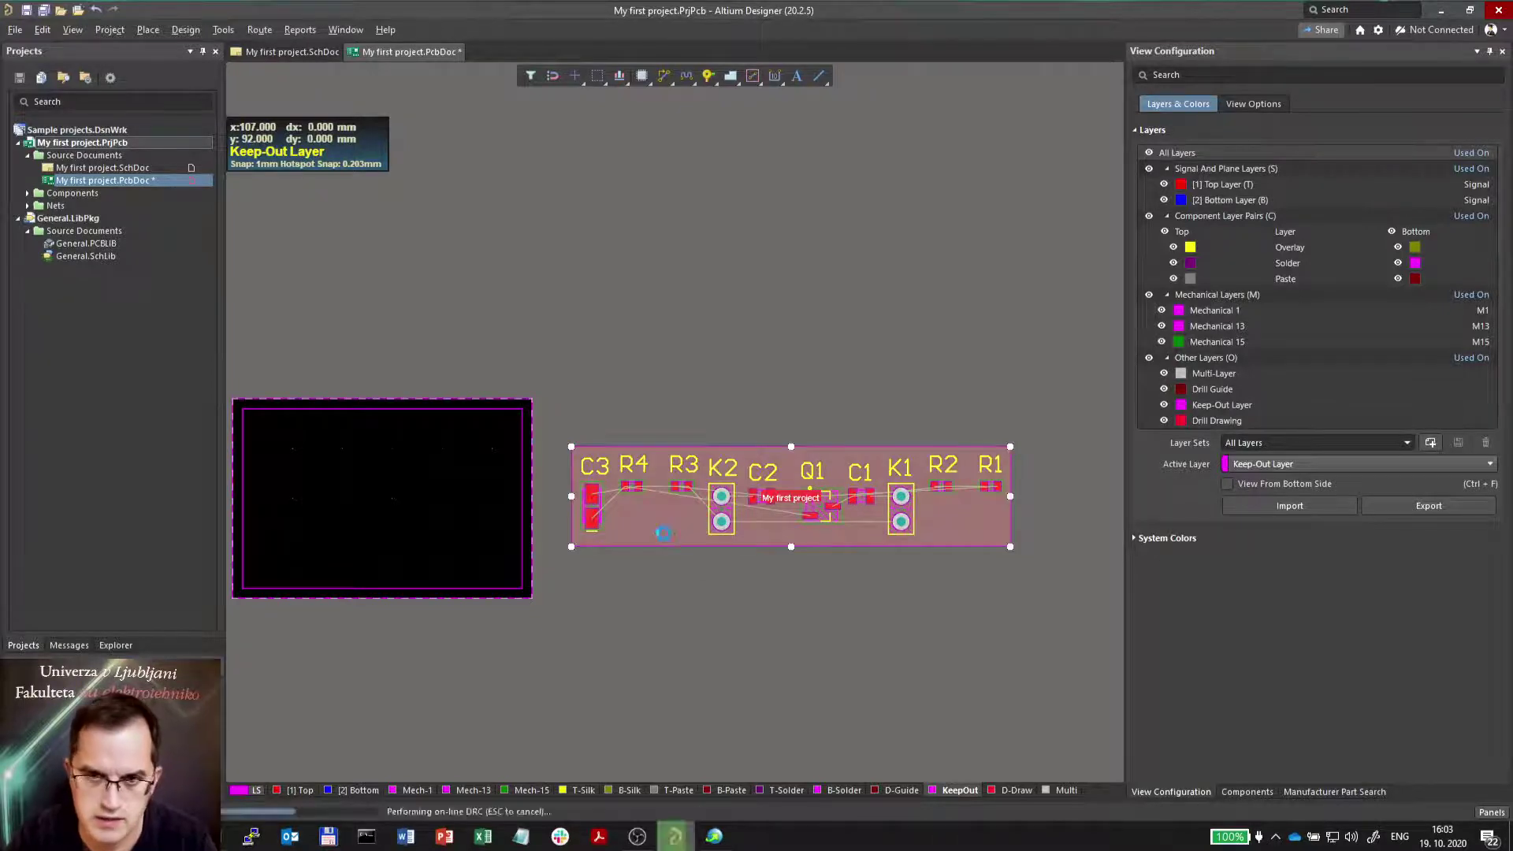
pyautogui.press('Delete')
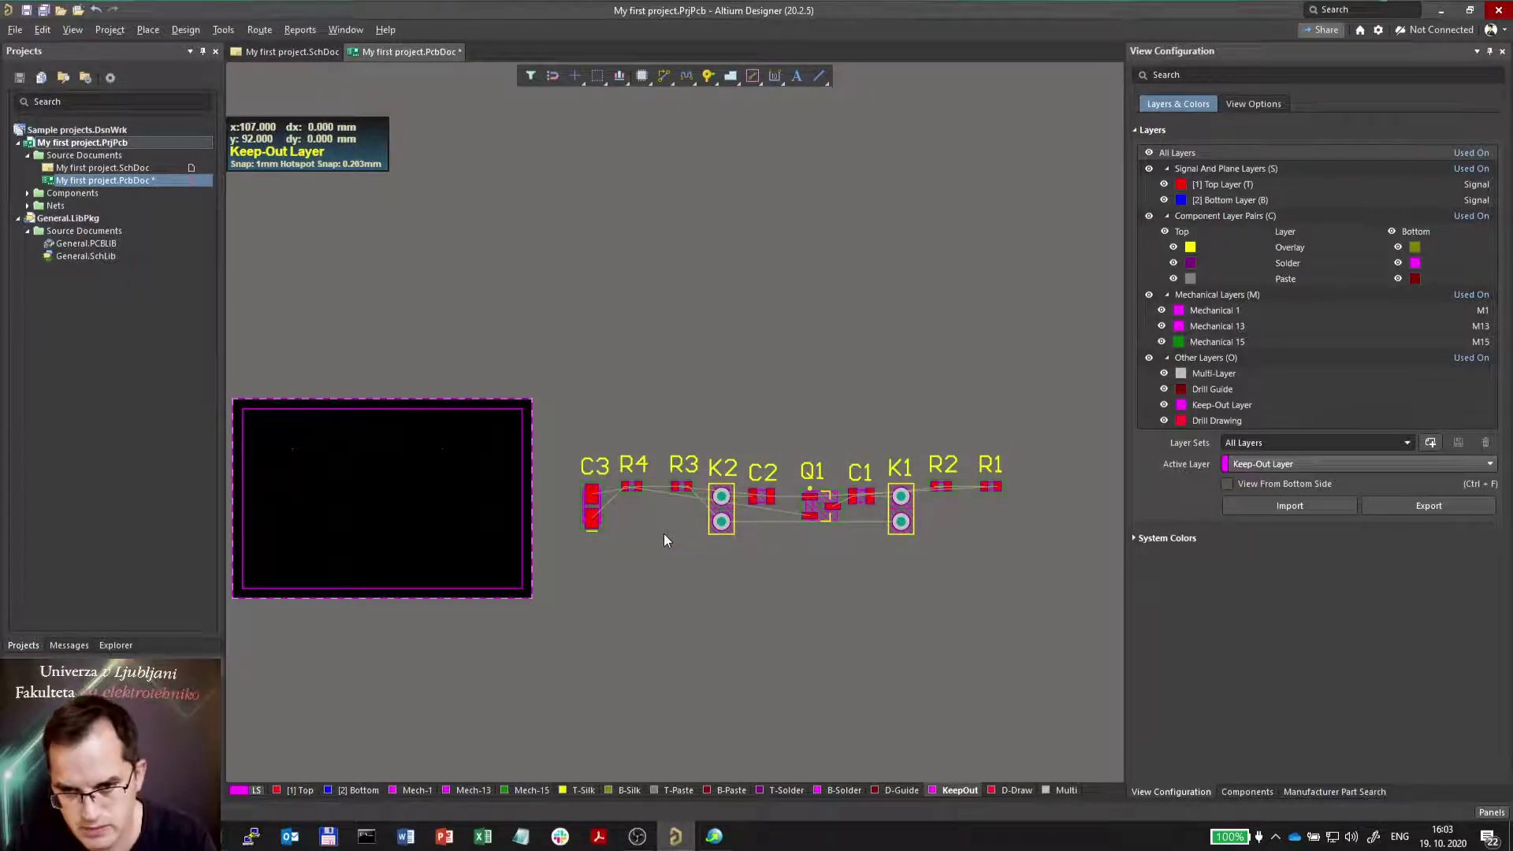
# - Import changes from the project again and execute the change that adds the My first project room
pyautogui.click(183, 32)
pyautogui.click(222, 68)
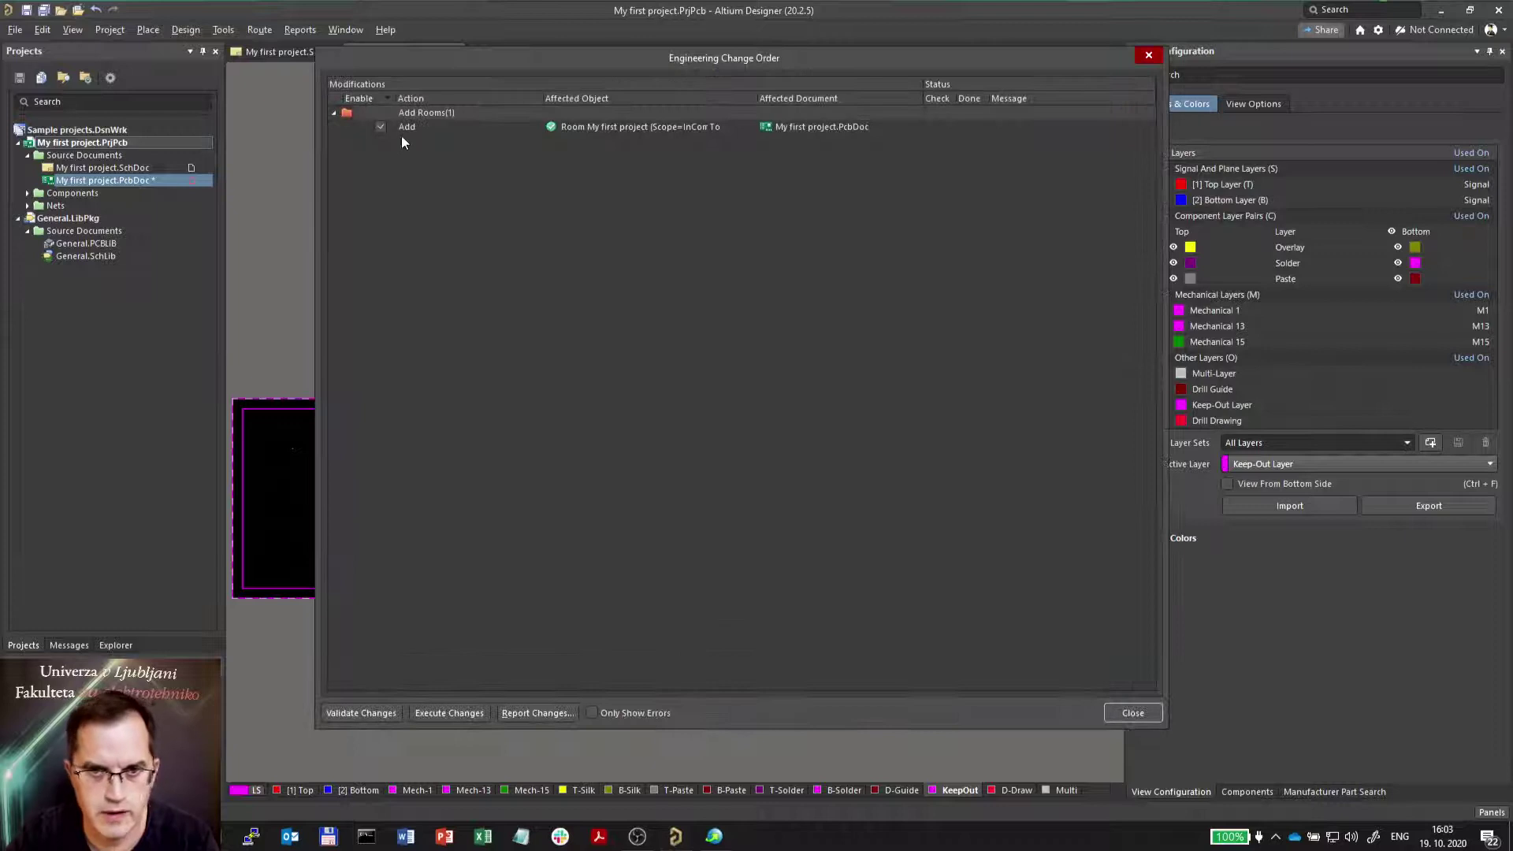
pyautogui.click(451, 713)
pyautogui.click(1128, 712)
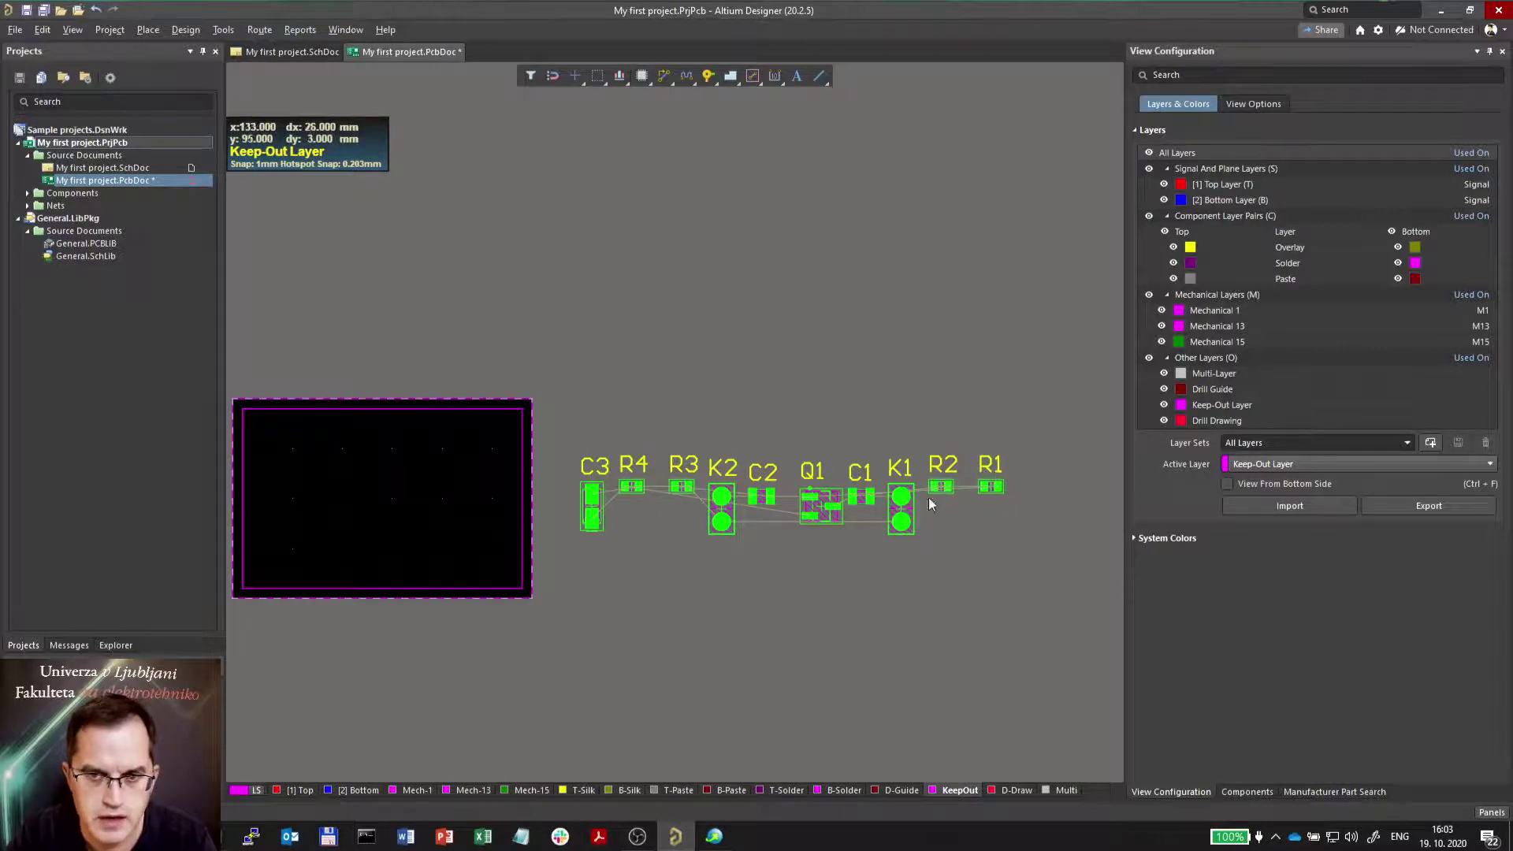
# - Inspect the violation markings on the components, and move the re-added room up and to the right, away from the origin
pyautogui.keyDown('ctrl'); pyautogui.scroll(5, 933, 509); pyautogui.keyUp('ctrl')
pyautogui.keyDown('ctrl'); pyautogui.scroll(8, 822, 534); pyautogui.keyUp('ctrl')
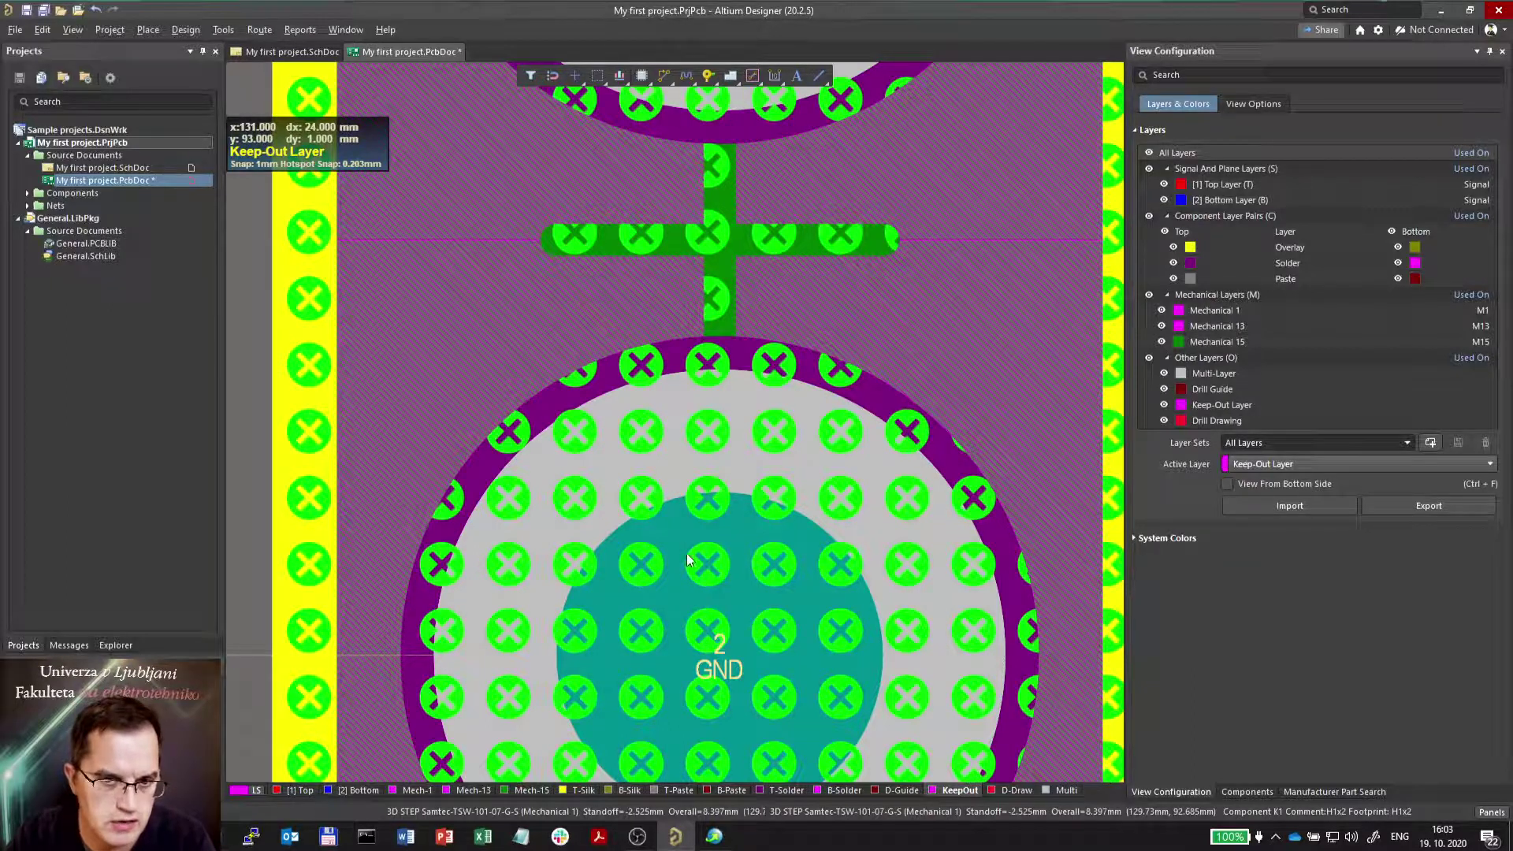
pyautogui.keyDown('ctrl'); pyautogui.scroll(-8, 849, 567); pyautogui.keyUp('ctrl')
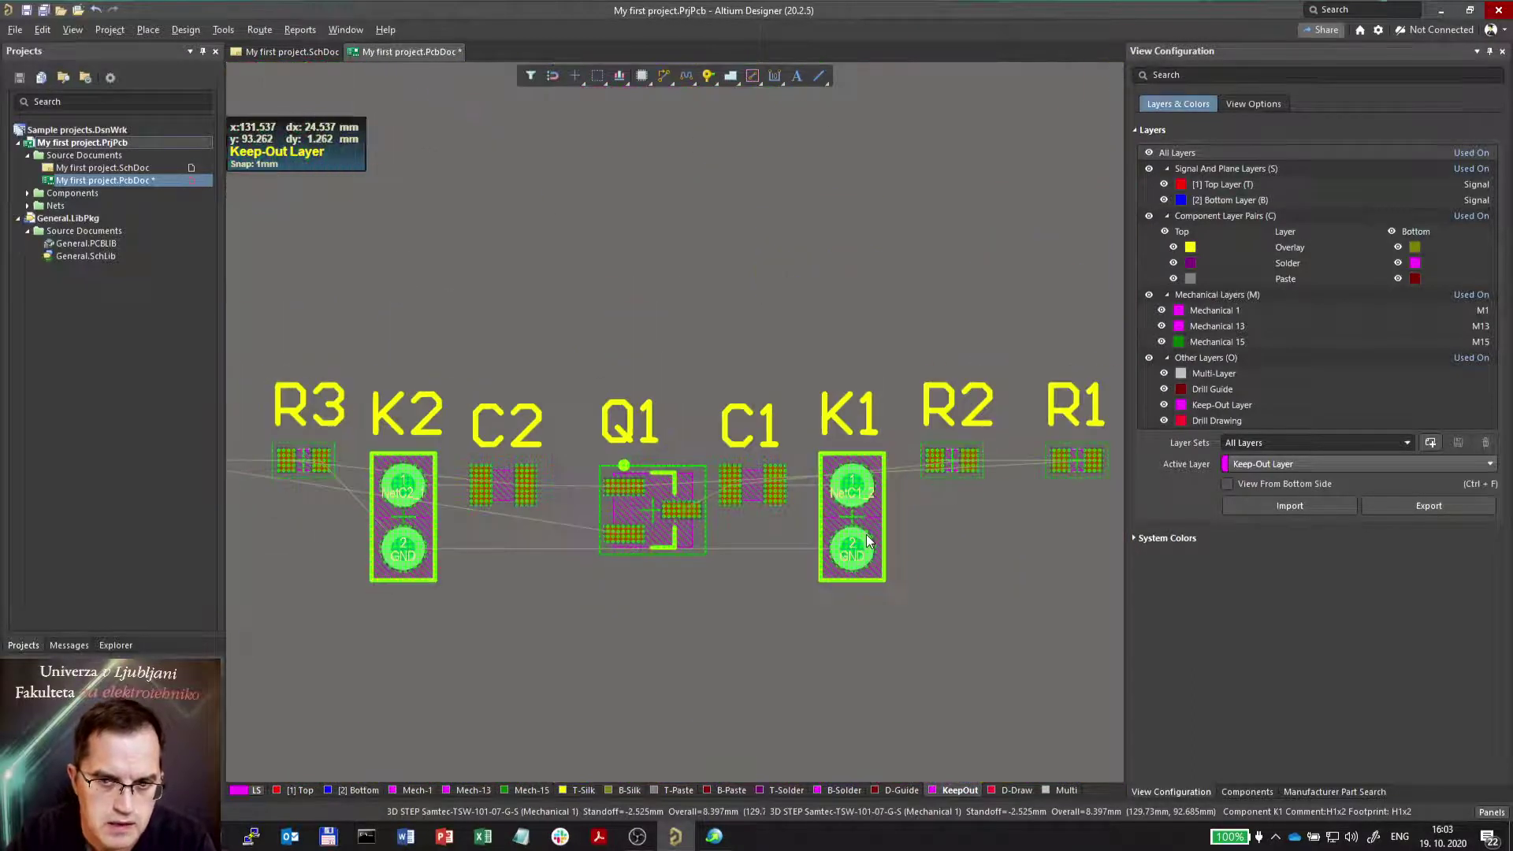
pyautogui.keyDown('ctrl'); pyautogui.scroll(-8, 867, 540); pyautogui.keyUp('ctrl')
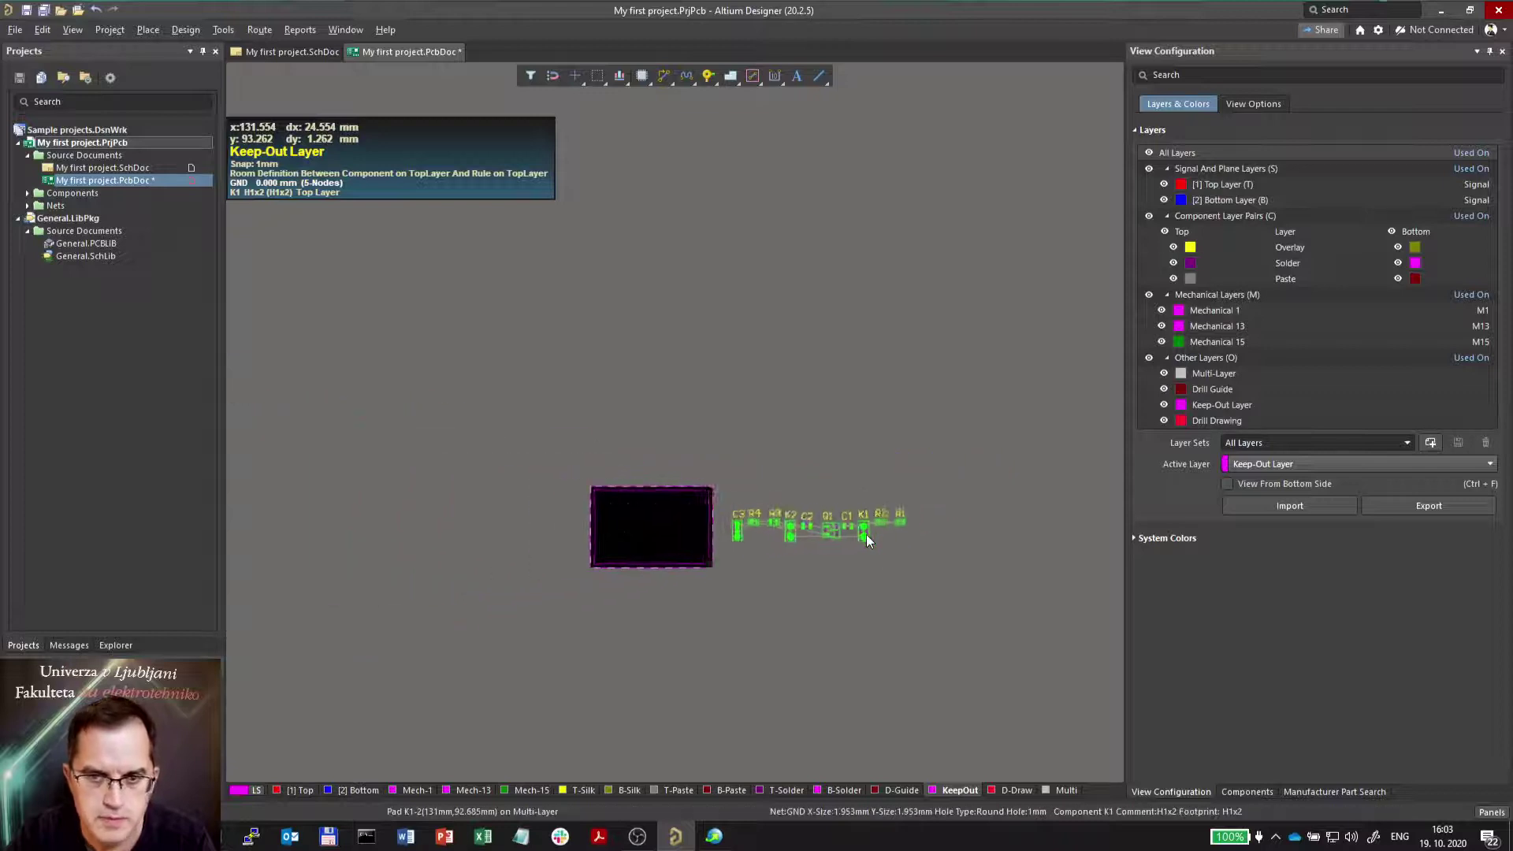
pyautogui.keyDown('ctrl'); pyautogui.scroll(-2, 864, 541); pyautogui.keyUp('ctrl')
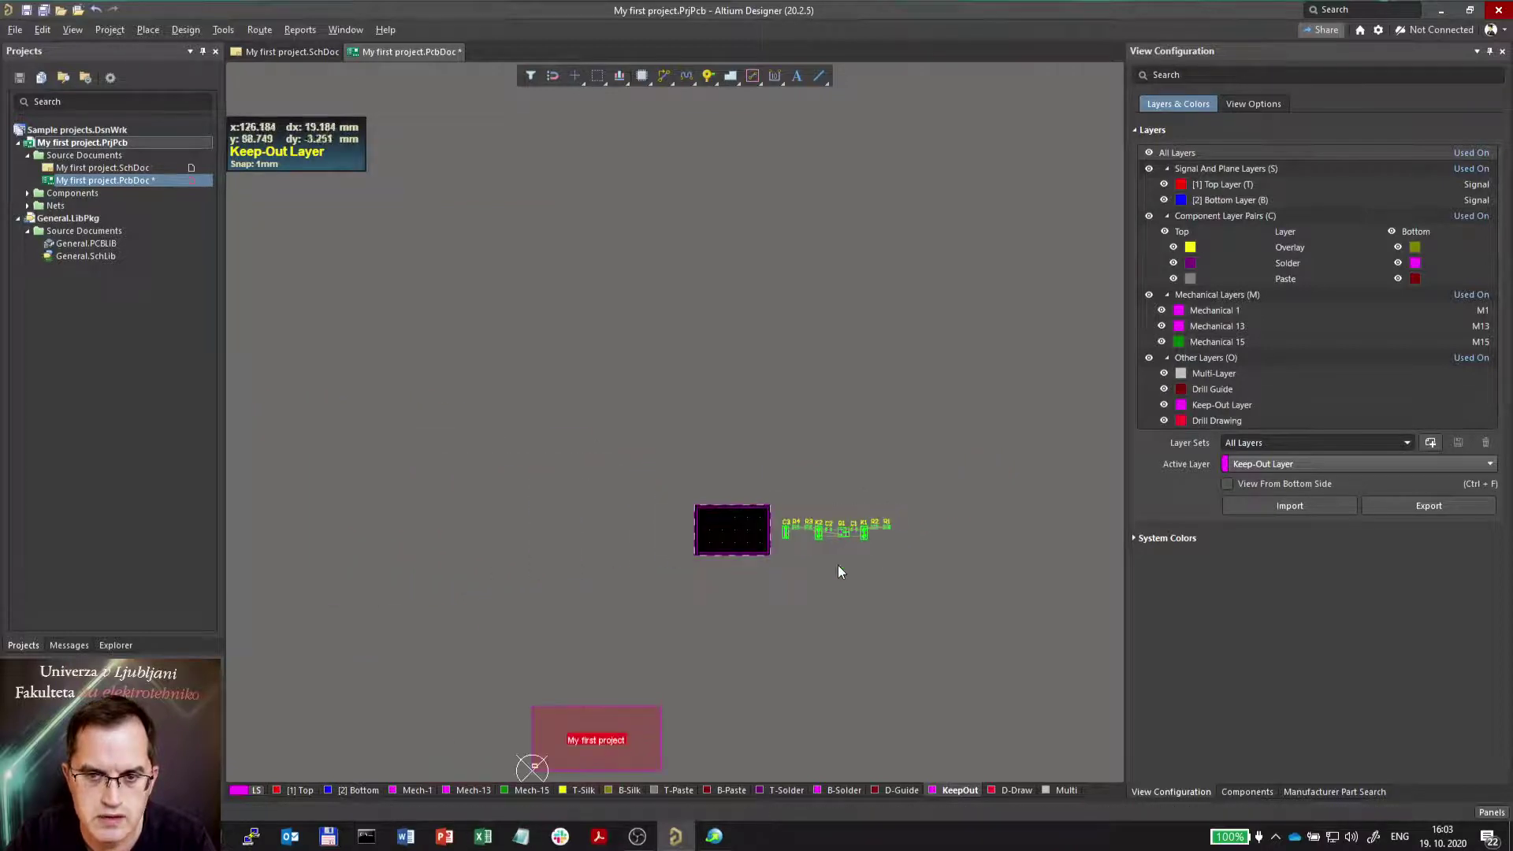
pyautogui.click(593, 724)
pyautogui.moveTo(542, 726); pyautogui.dragTo(597, 687)
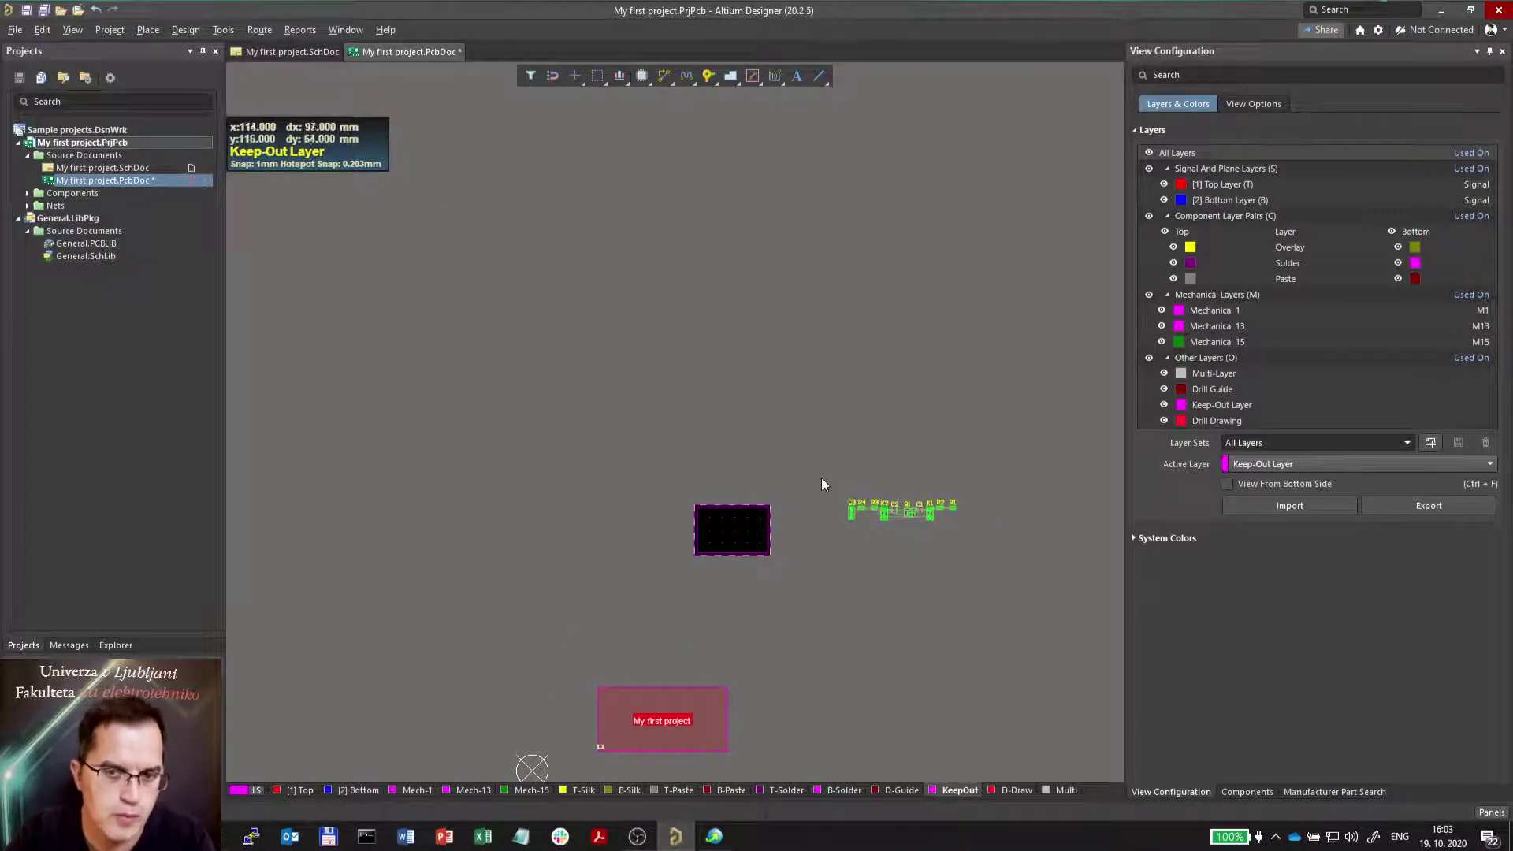
# - Move the whole row of components down so that it partly overlaps the My first project room
pyautogui.moveTo(819, 470); pyautogui.dragTo(758, 714)
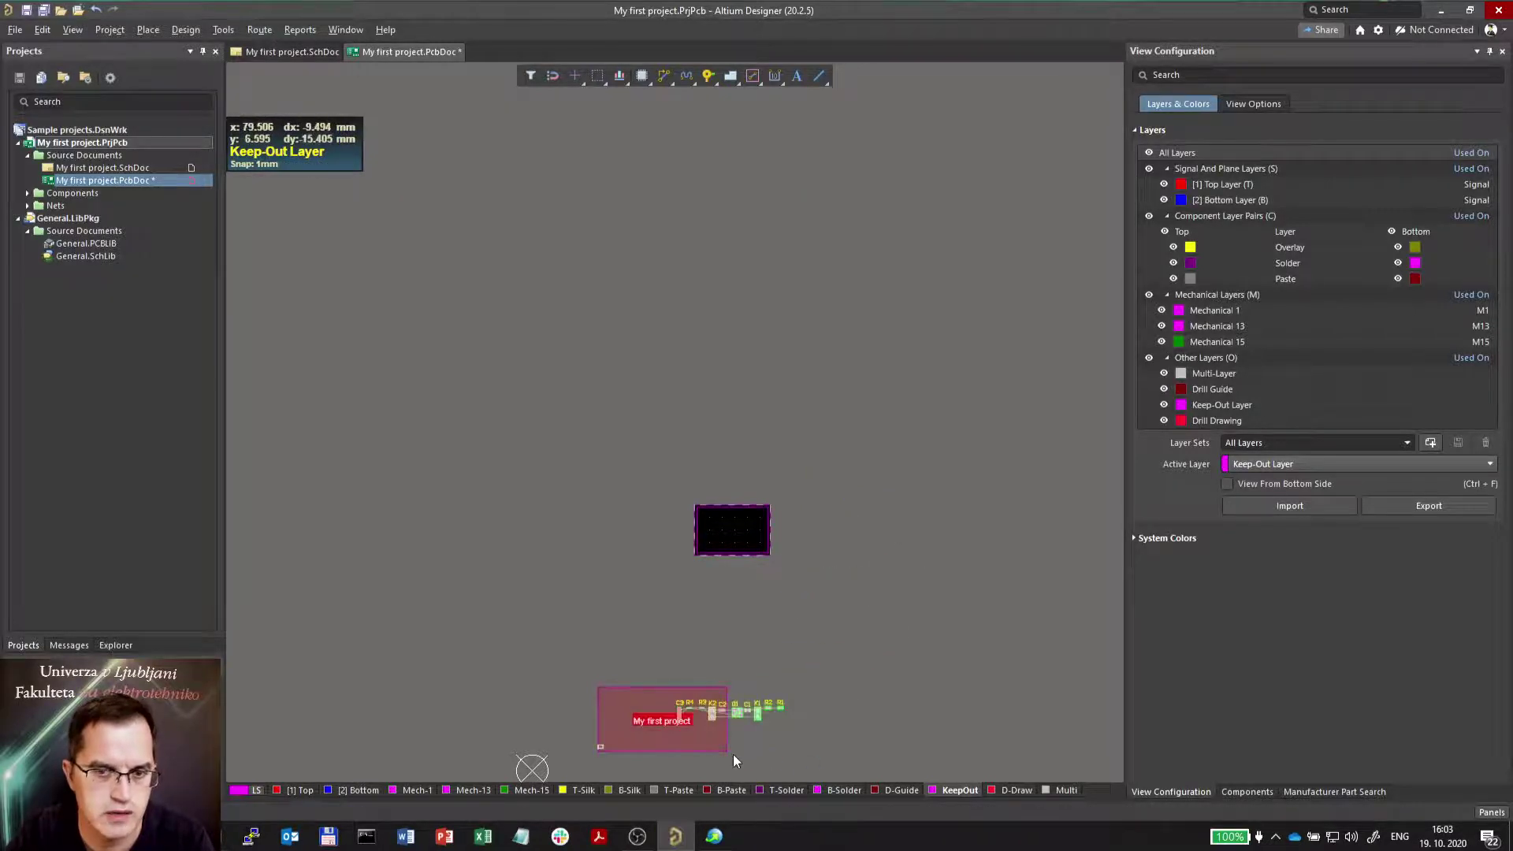
pyautogui.keyDown('ctrl'); pyautogui.scroll(4, 733, 754); pyautogui.keyUp('ctrl')
pyautogui.keyDown('ctrl'); pyautogui.scroll(-4, 906, 636); pyautogui.keyUp('ctrl')
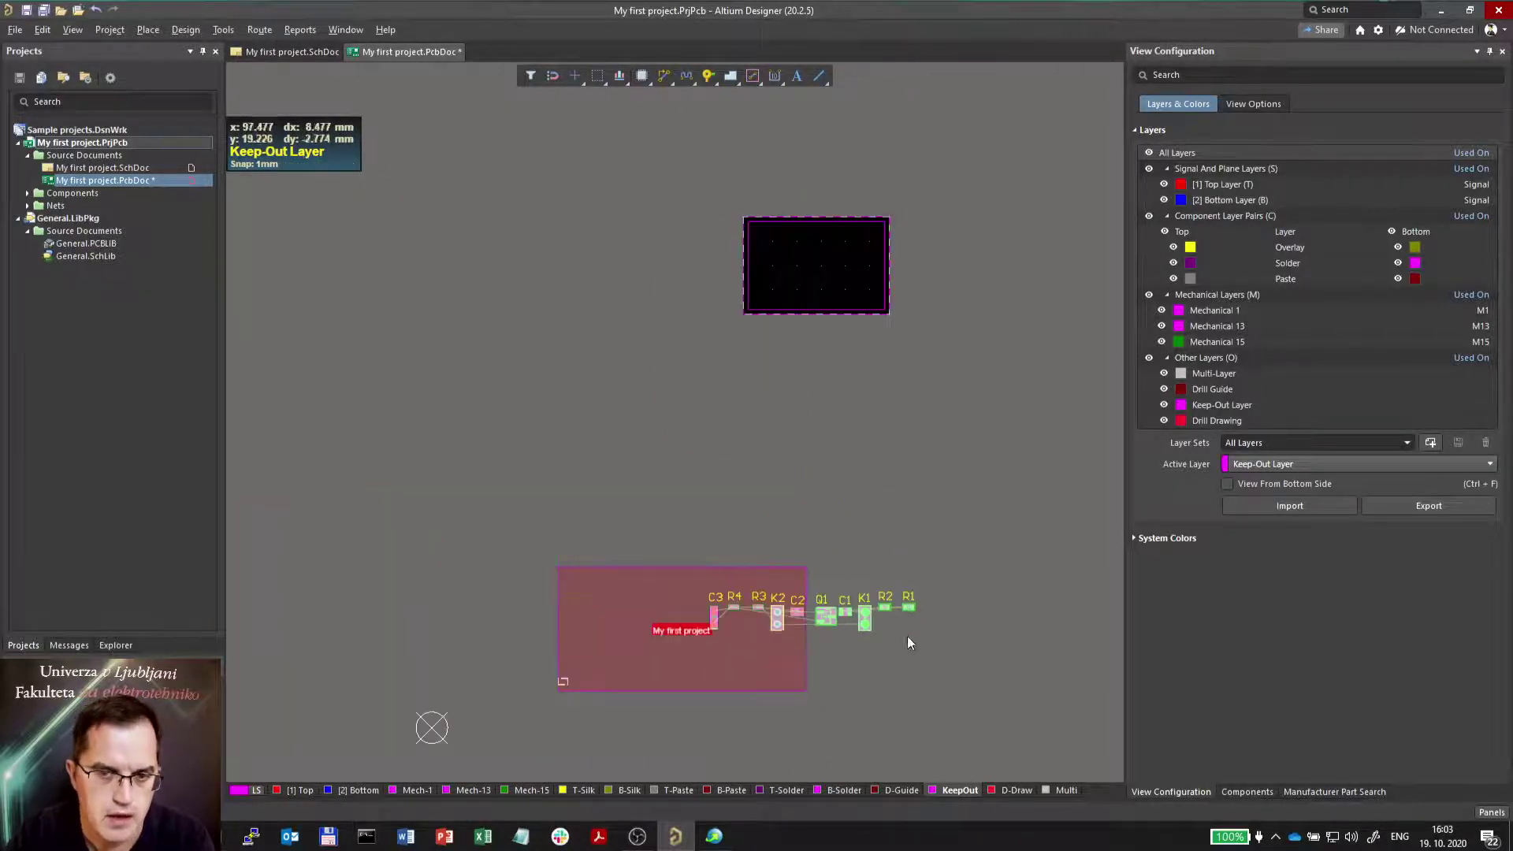
# - Delete the My first project room and move all components back beside the board's right edge
pyautogui.click(640, 604)
pyautogui.press('Delete')
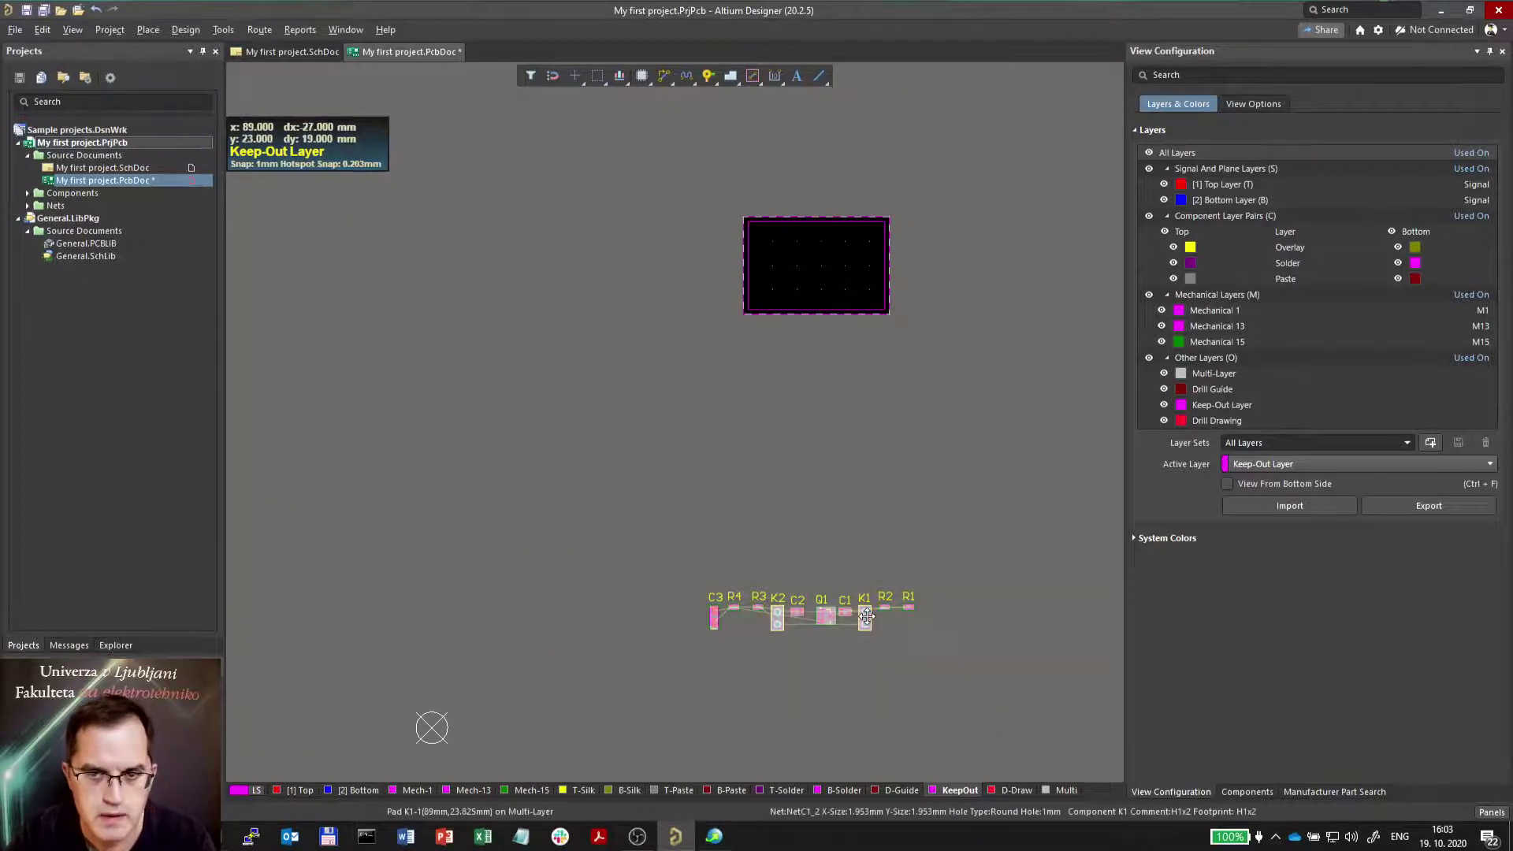
pyautogui.moveTo(865, 612); pyautogui.dragTo(1065, 259)
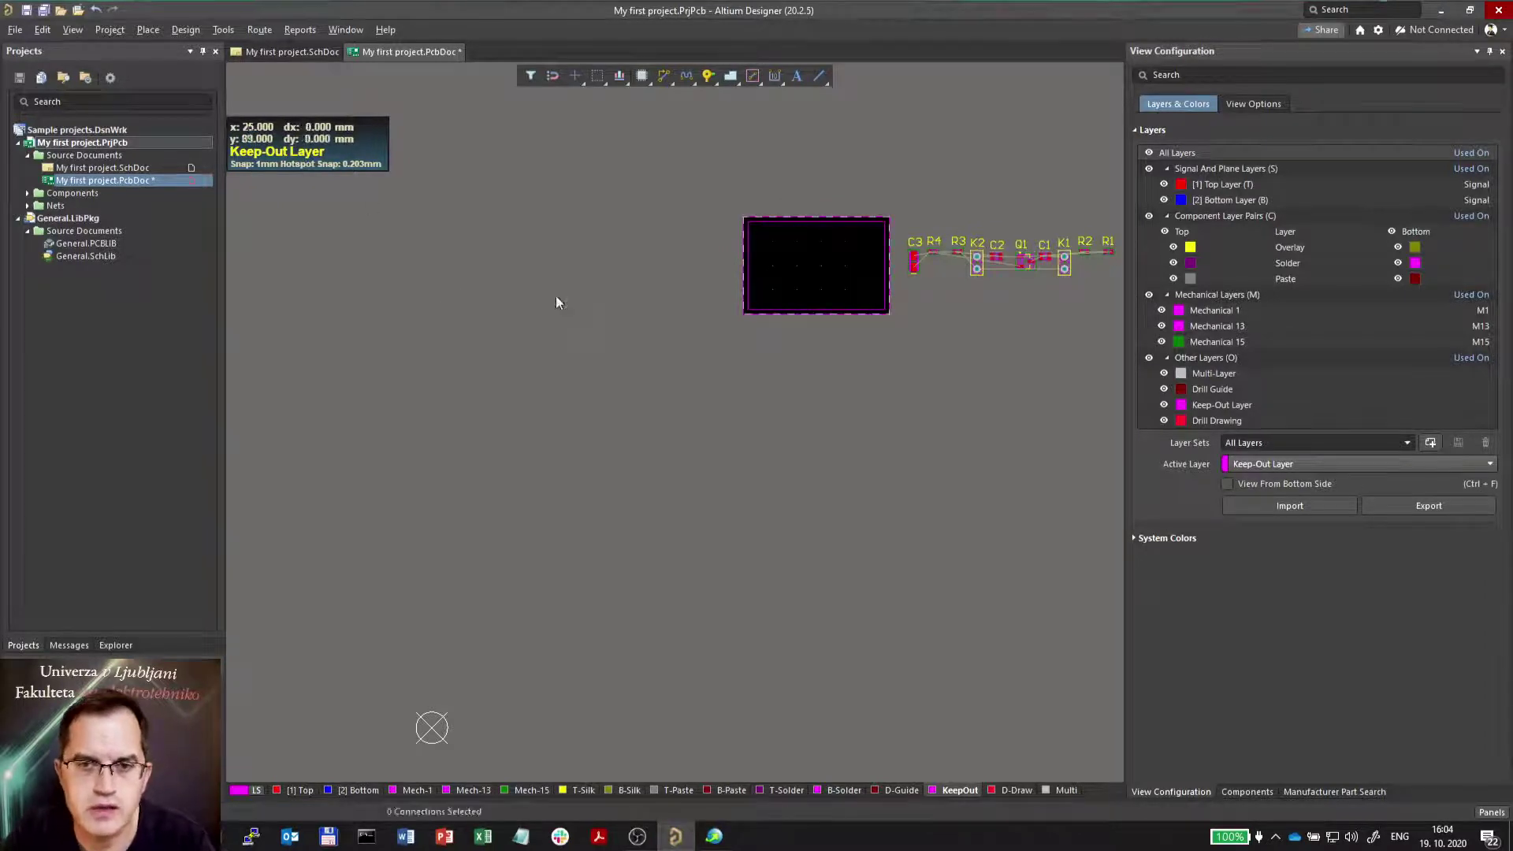
# - In the project's class generation options, turn off Generate Rooms for My first project.SchDoc and accept the options
pyautogui.click(106, 29)
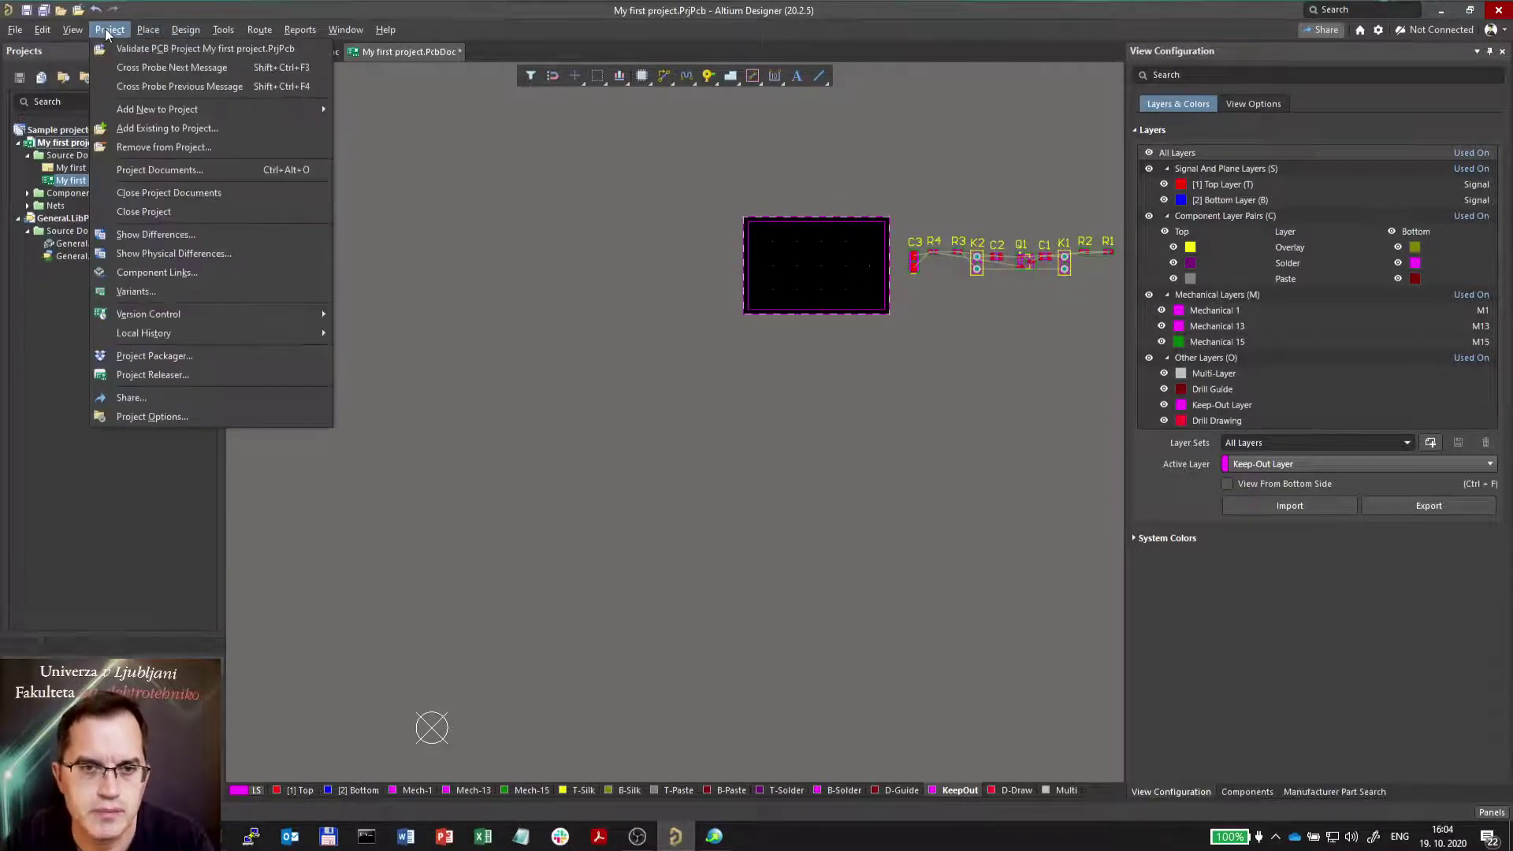
pyautogui.click(161, 415)
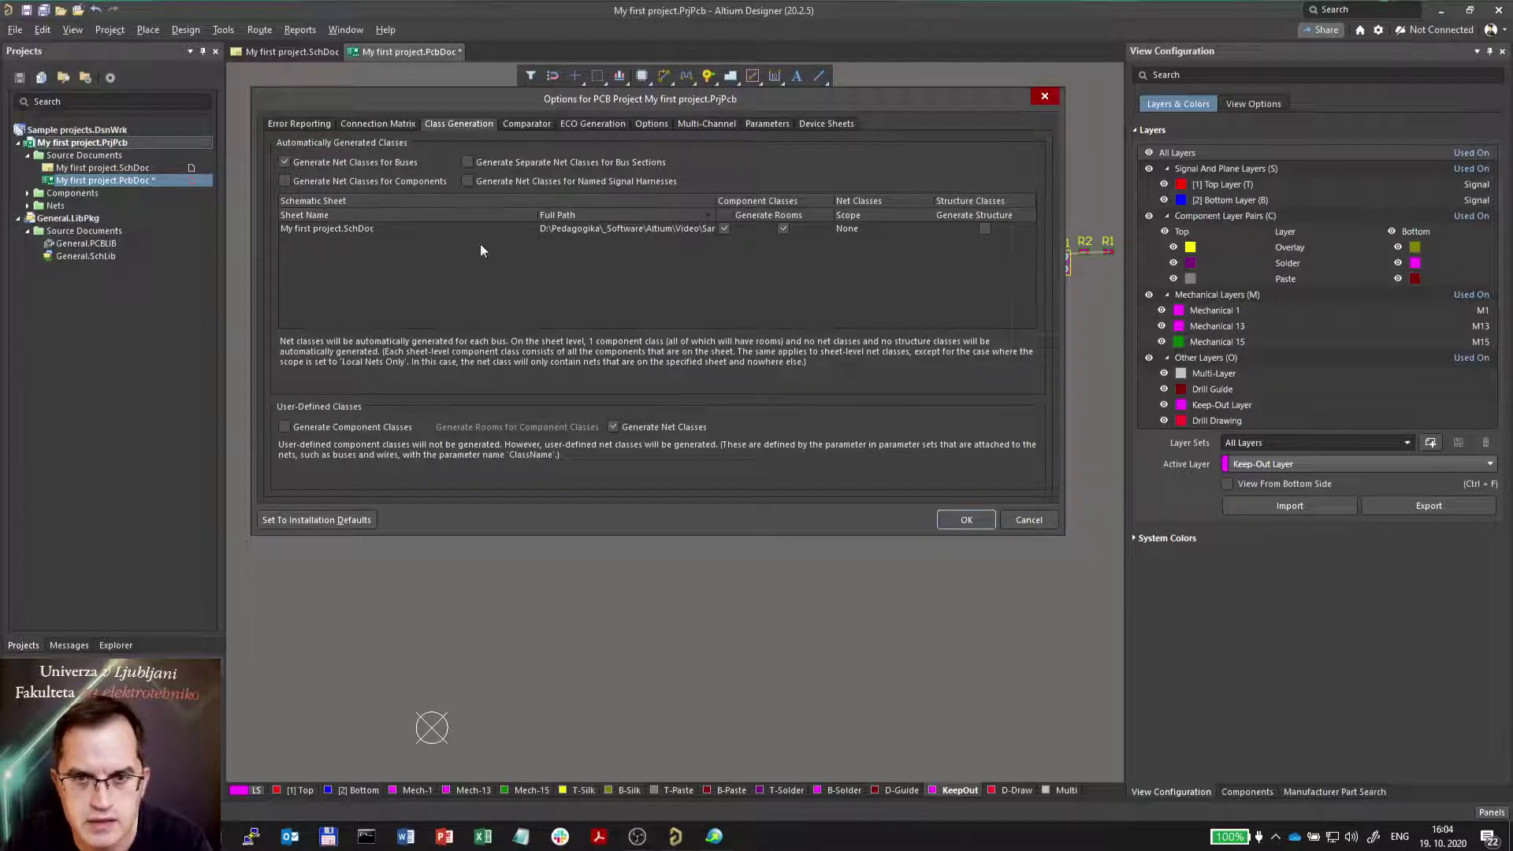
pyautogui.click(783, 229)
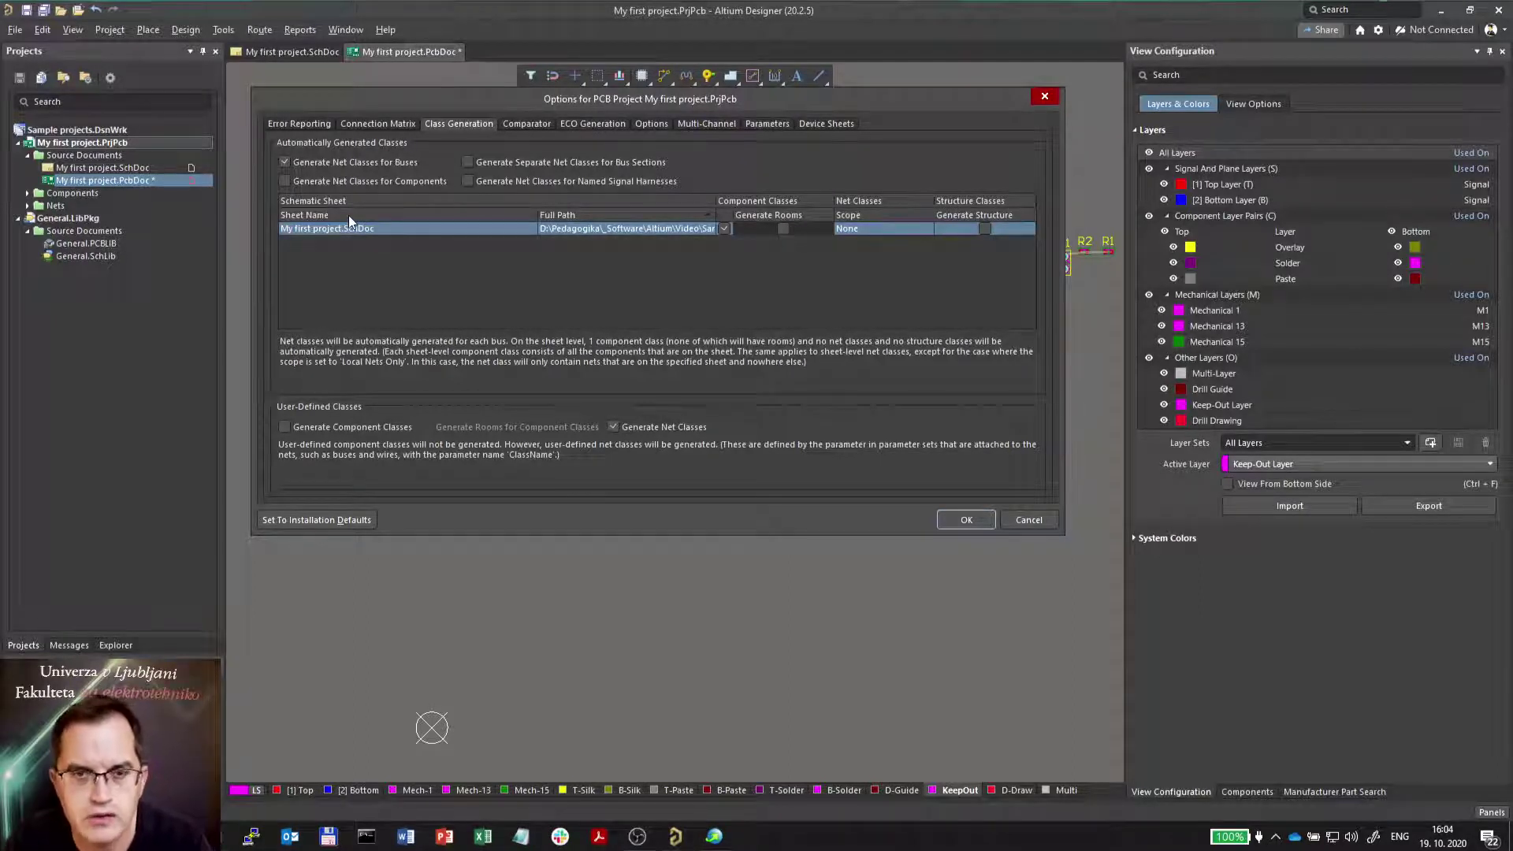
pyautogui.click(980, 521)
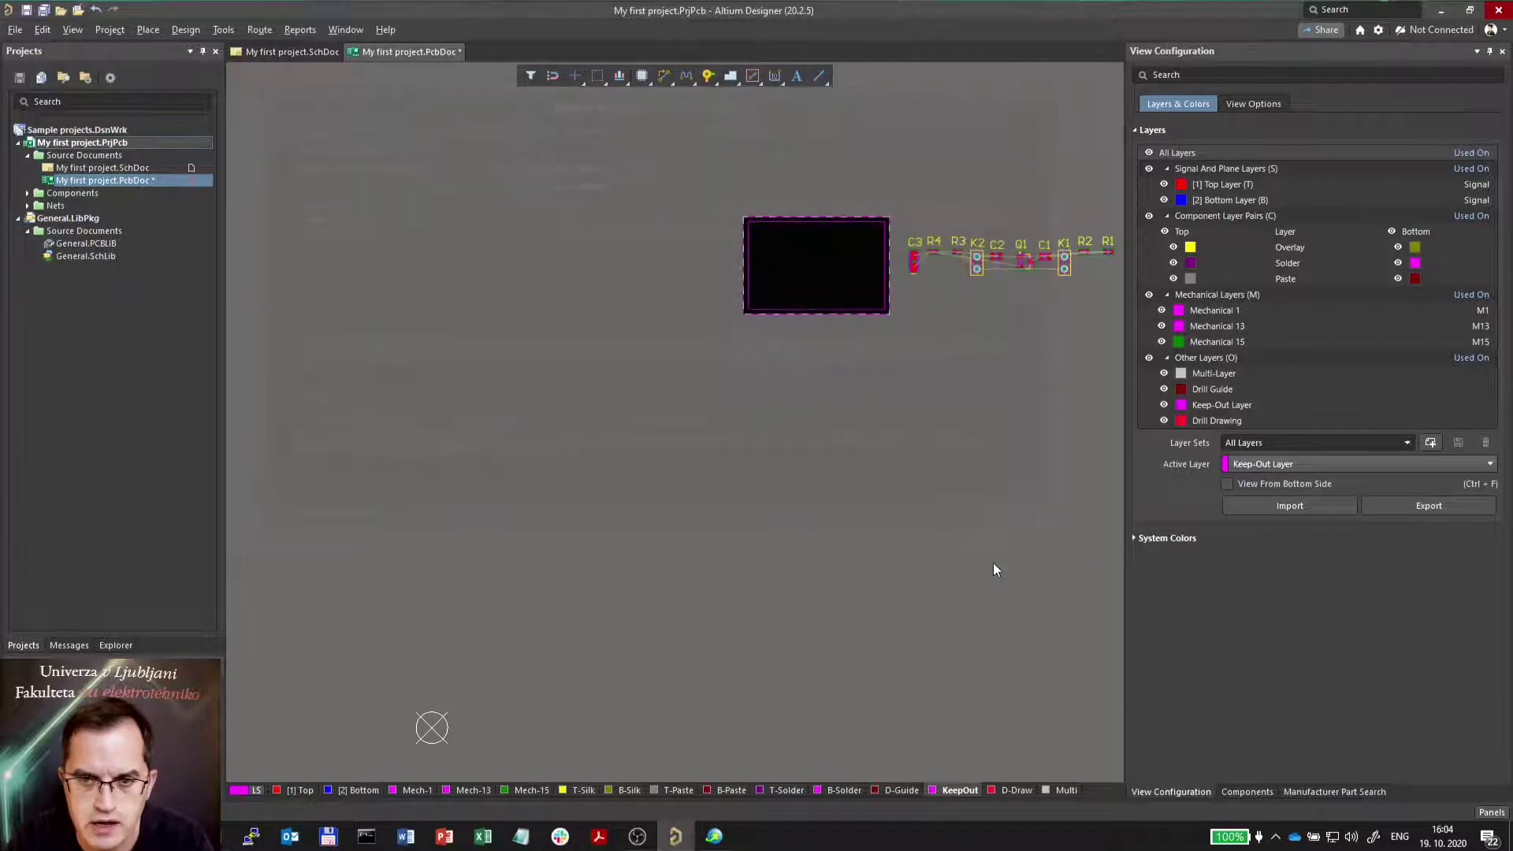
# - Import changes from the project once more to compare schematic and PCB, and dismiss the comparator result
pyautogui.moveTo(966, 409); pyautogui.dragTo(722, 557, button='right')
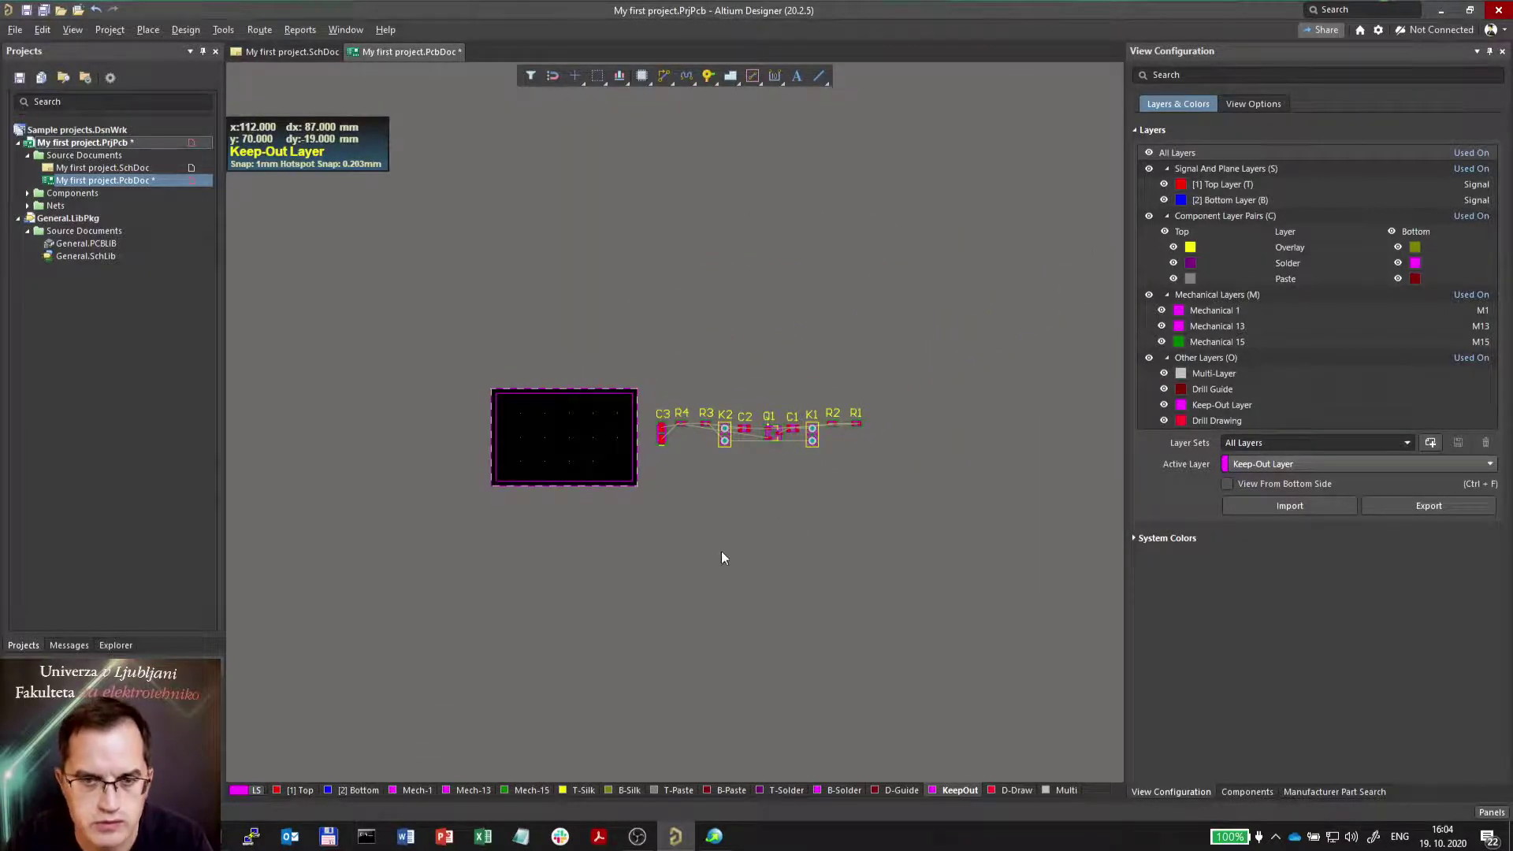
pyautogui.keyDown('ctrl'); pyautogui.scroll(2, 684, 505); pyautogui.keyUp('ctrl')
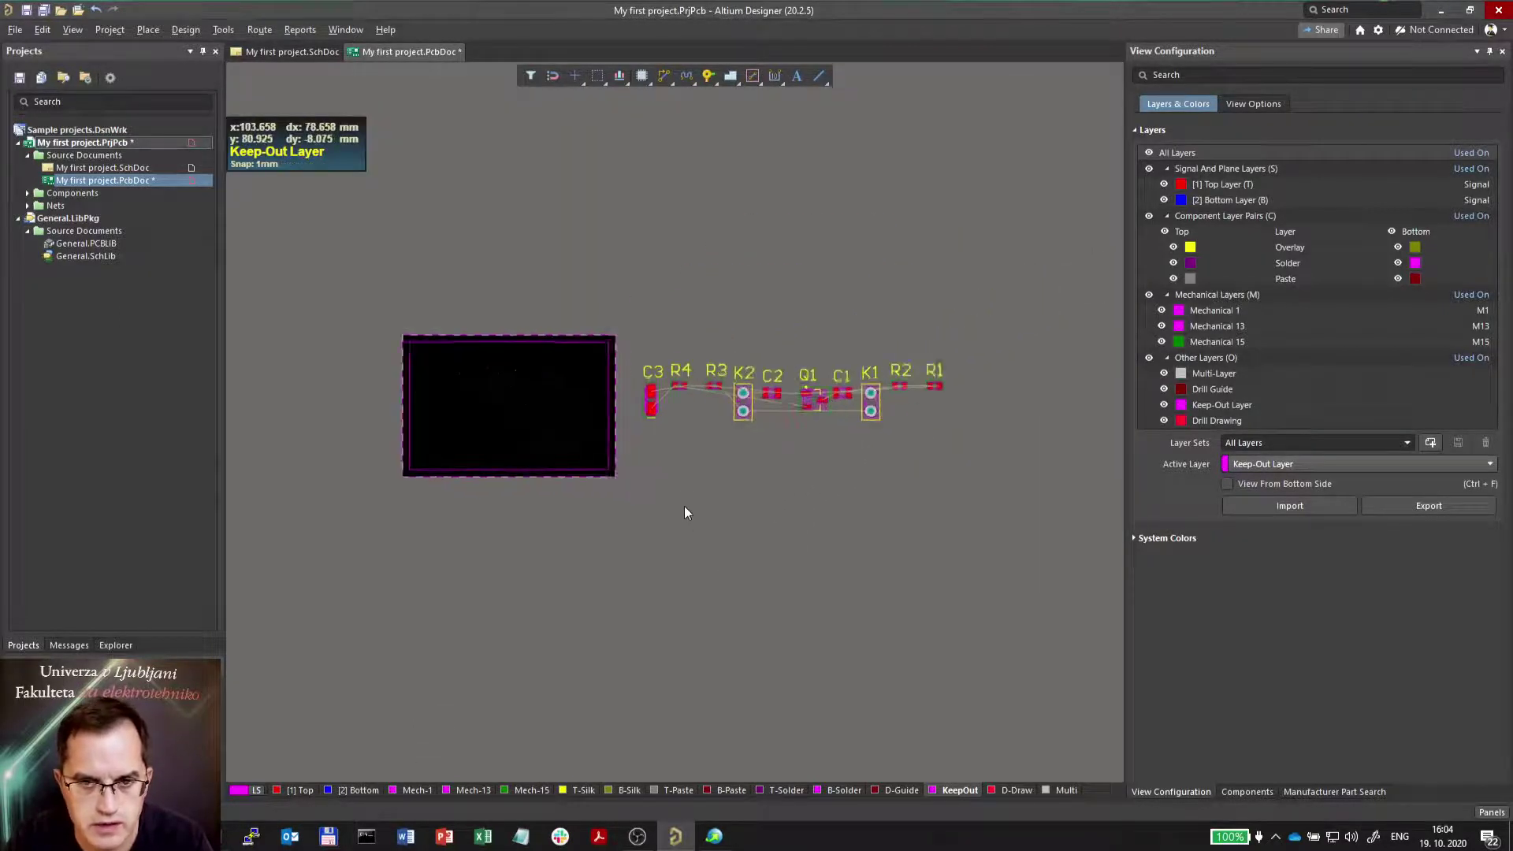
pyautogui.click(175, 32)
pyautogui.click(236, 65)
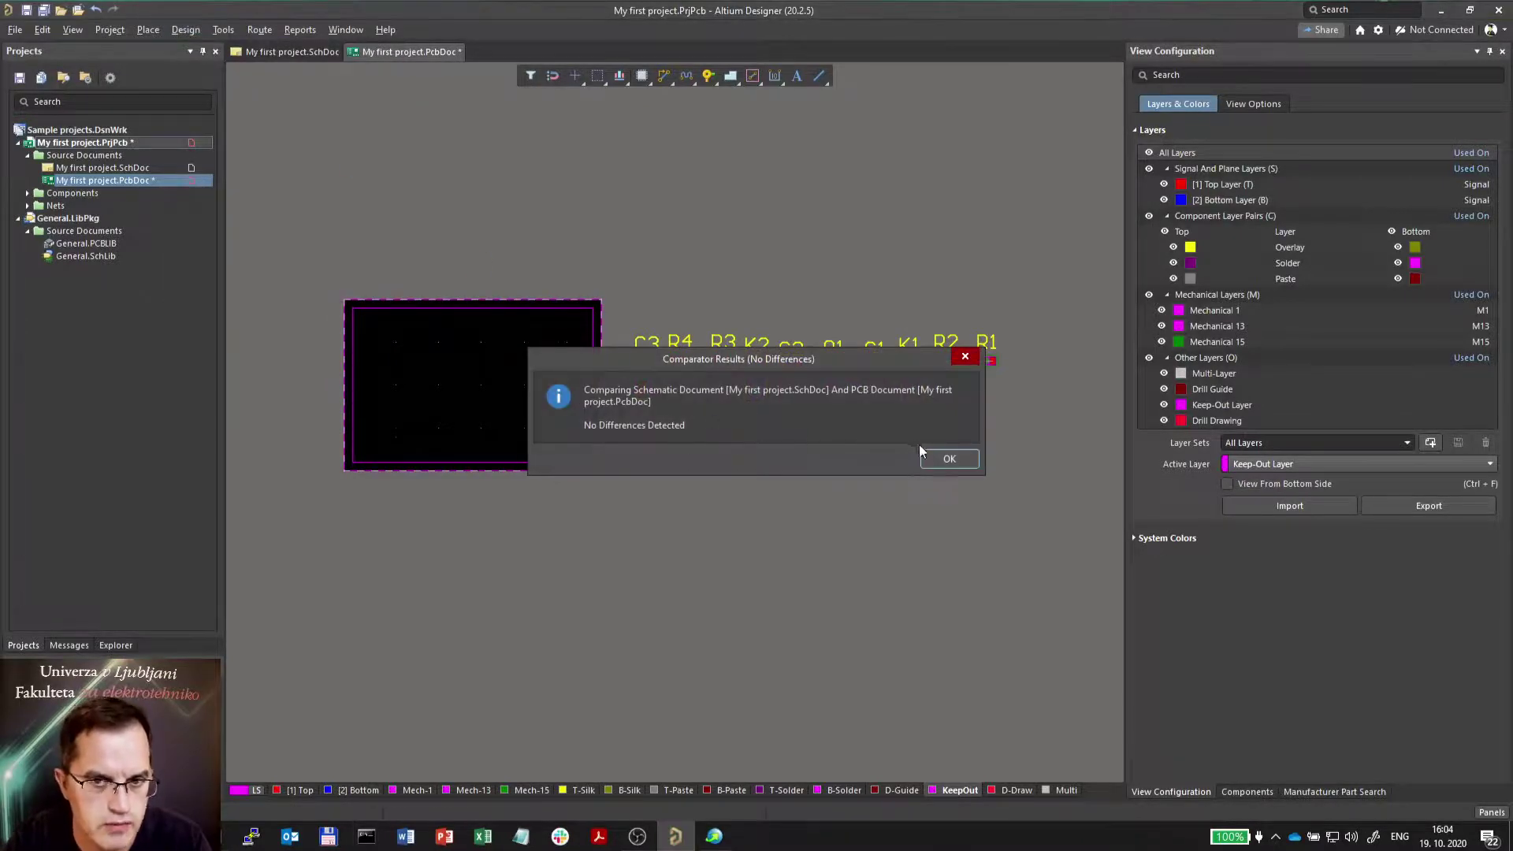
pyautogui.click(946, 461)
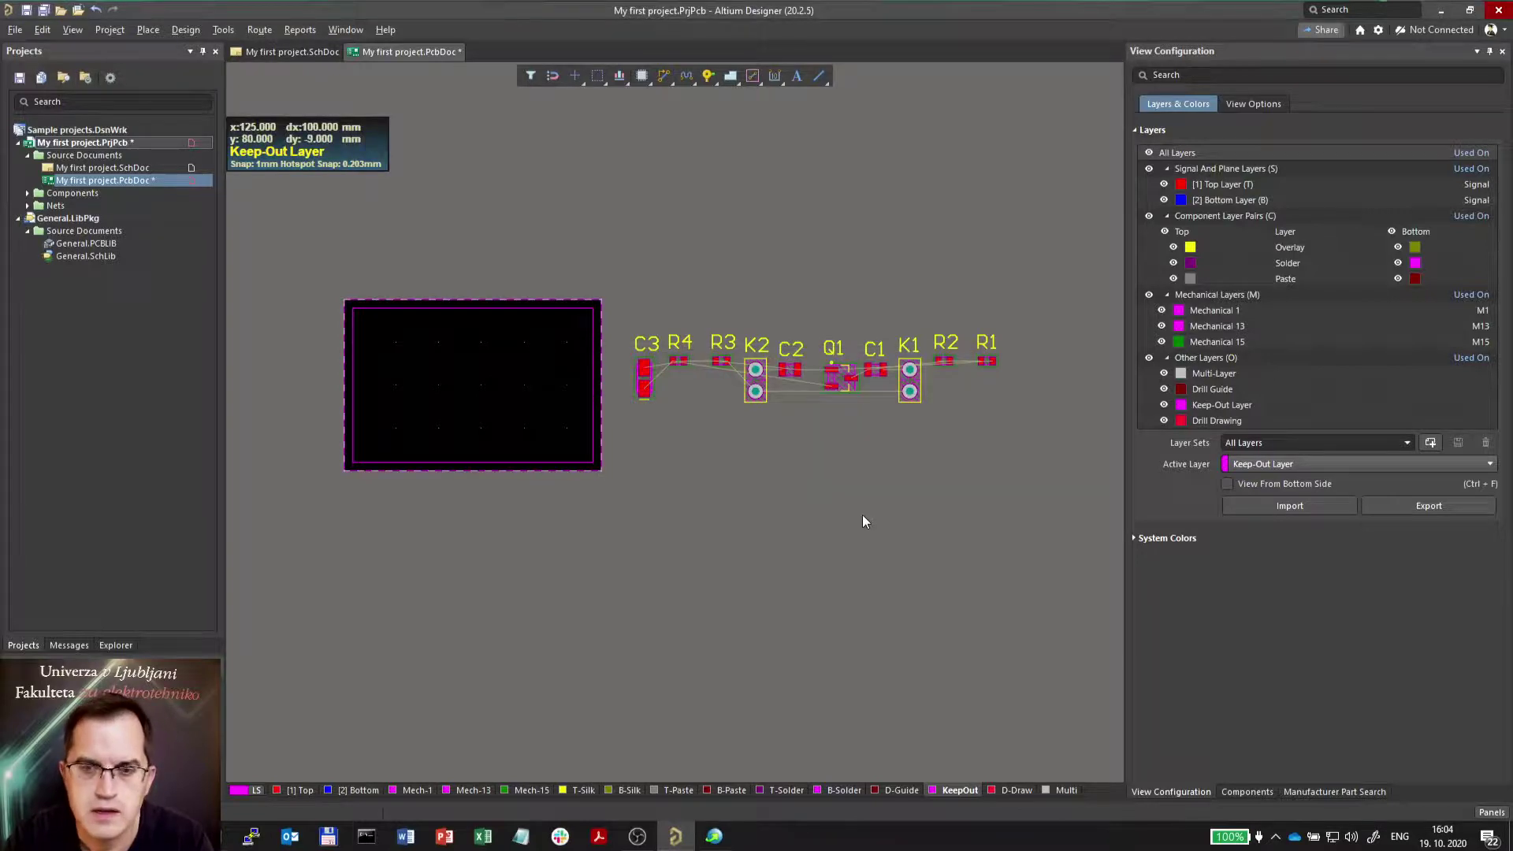